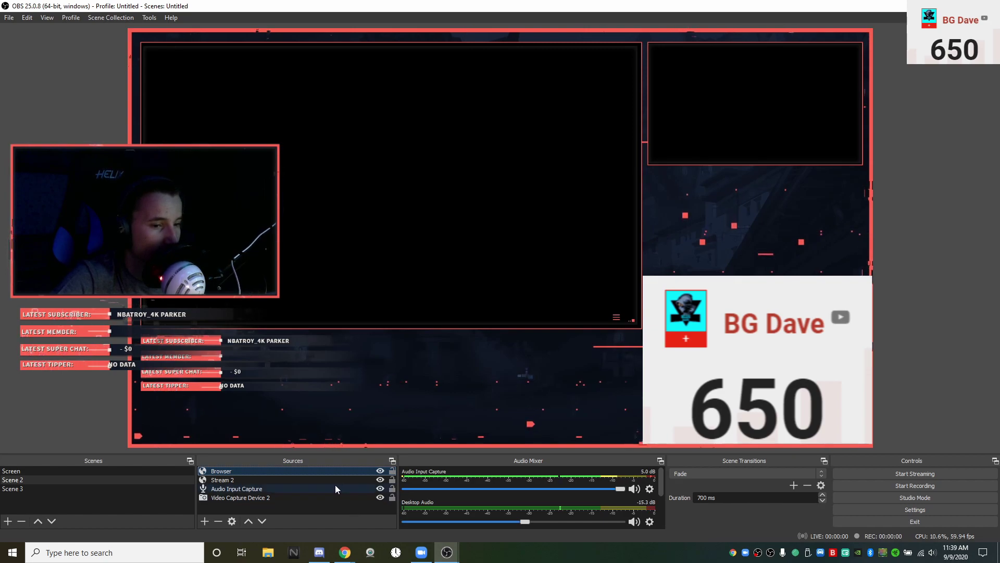
# Open the Audio Input Capture source's options menu, then dismiss it without changes
pyautogui.rightClick(309, 487)
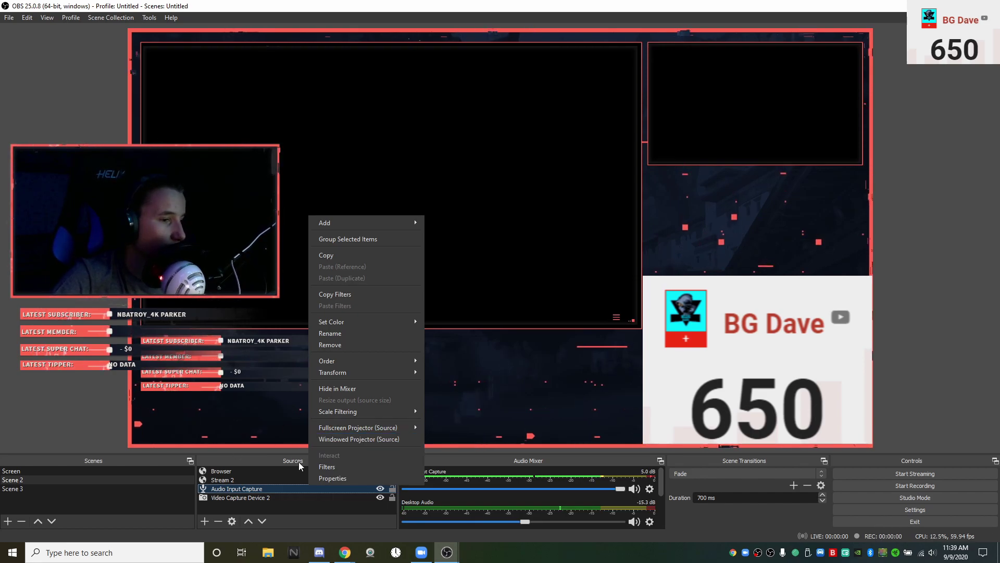
pyautogui.click(107, 481)
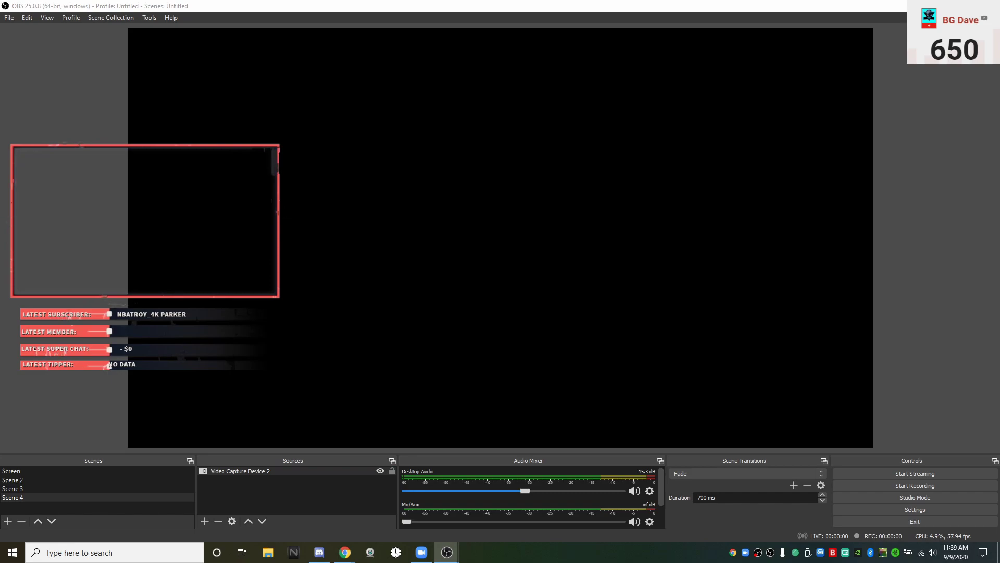
# Select Video Capture Device 2 and open its properties, then close them unchanged
pyautogui.click(374, 471)
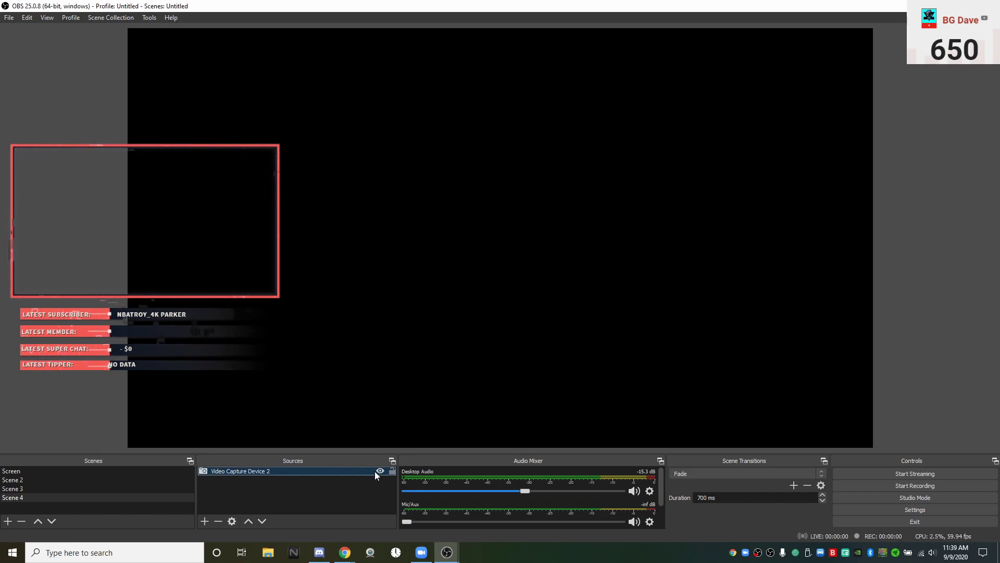
pyautogui.doubleClick(376, 471)
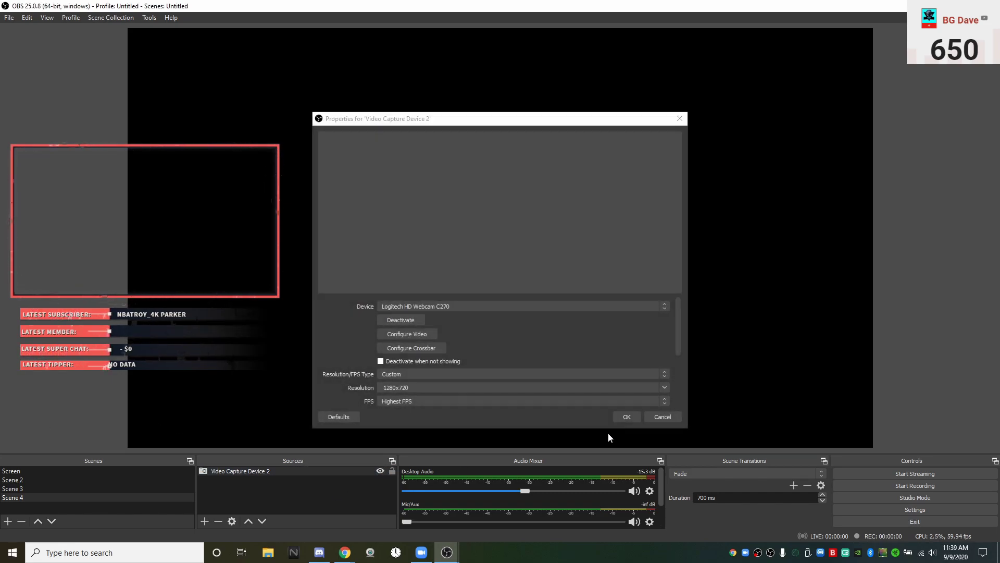
pyautogui.click(627, 417)
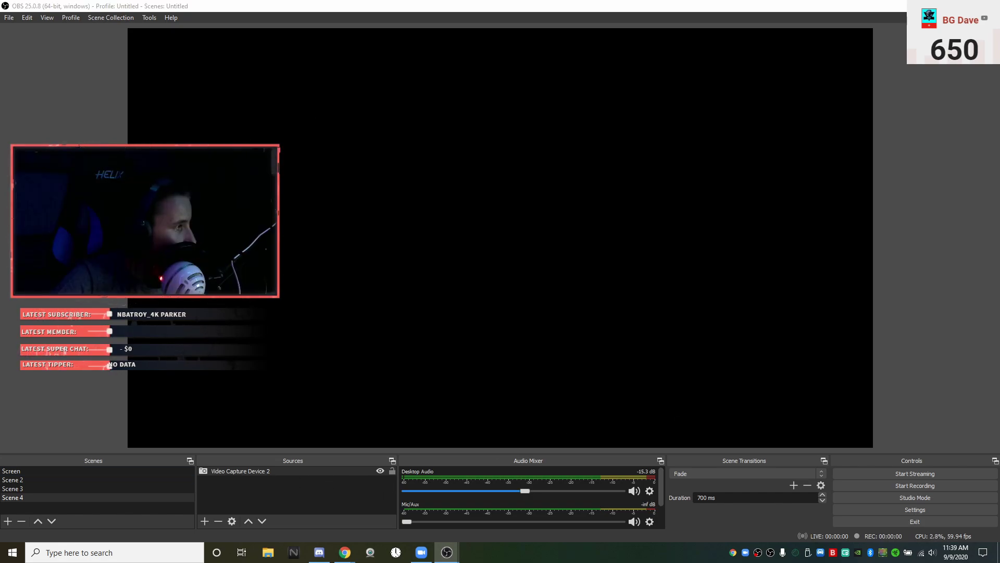
# Remove Scene 4, confirming the deletion, then switch to the Screen scene
pyautogui.rightClick(133, 495)
pyautogui.moveTo(154, 417)
pyautogui.click(149, 388)
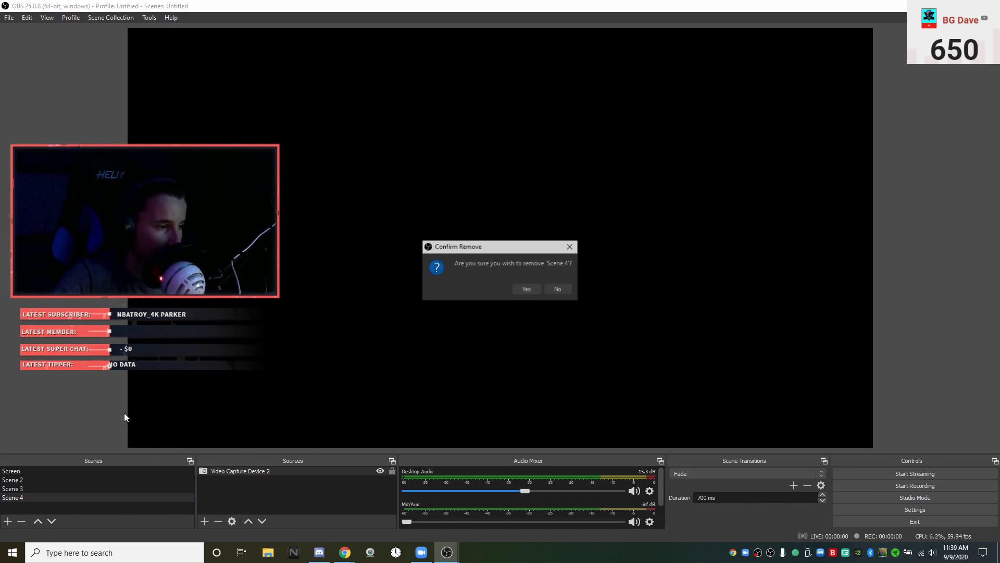
pyautogui.click(515, 288)
pyautogui.click(43, 471)
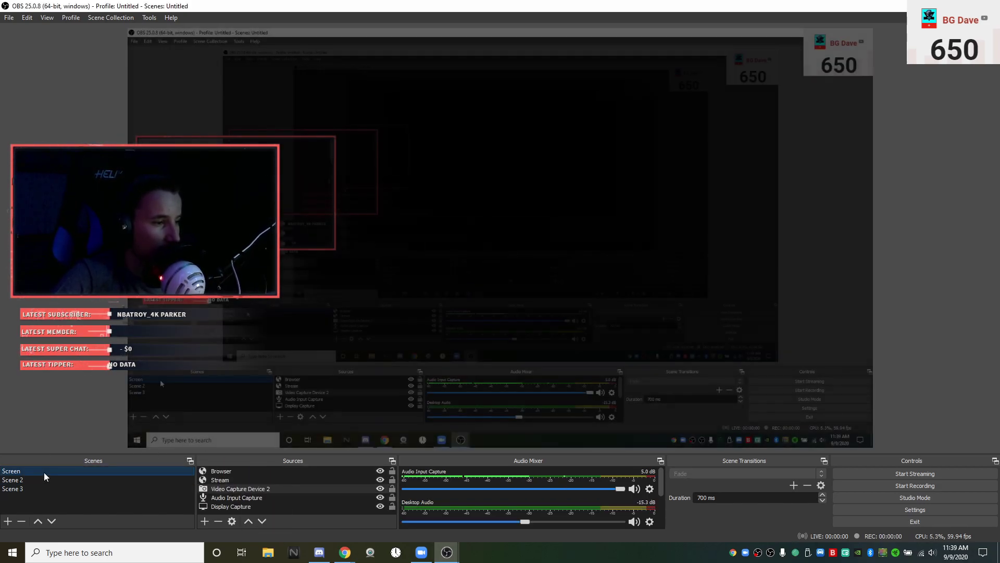
# Switch to Scene 3 and then to Scene 2
pyautogui.click(66, 488)
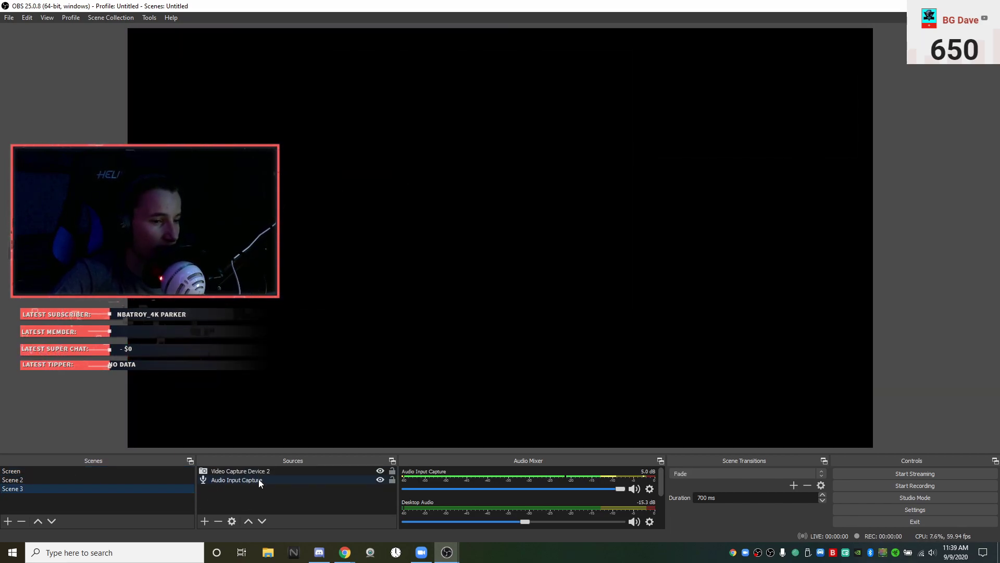
pyautogui.click(92, 479)
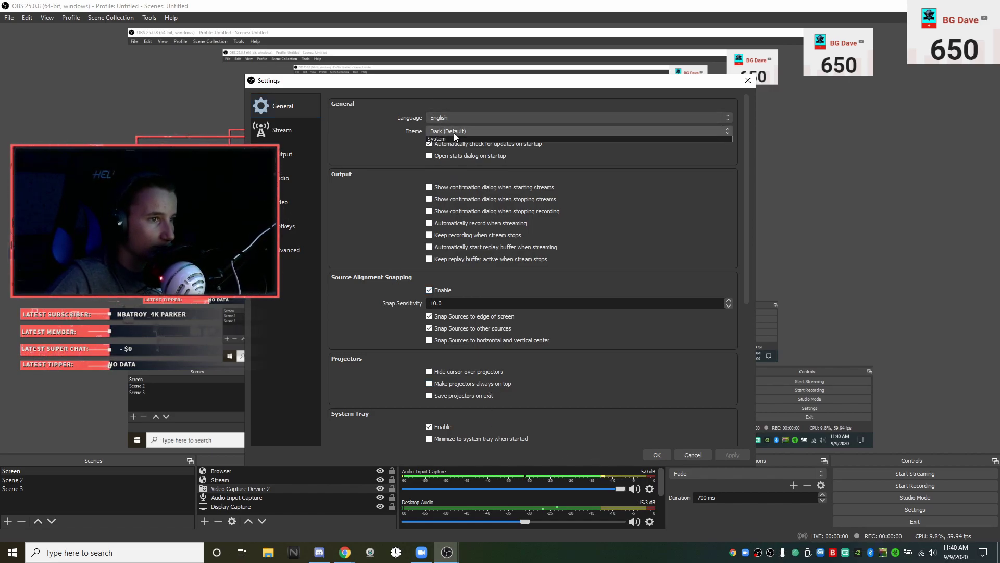
# Review the General page, keeping the Dark (Default) theme, then go through Stream to Output
pyautogui.click(454, 132)
pyautogui.click(455, 132)
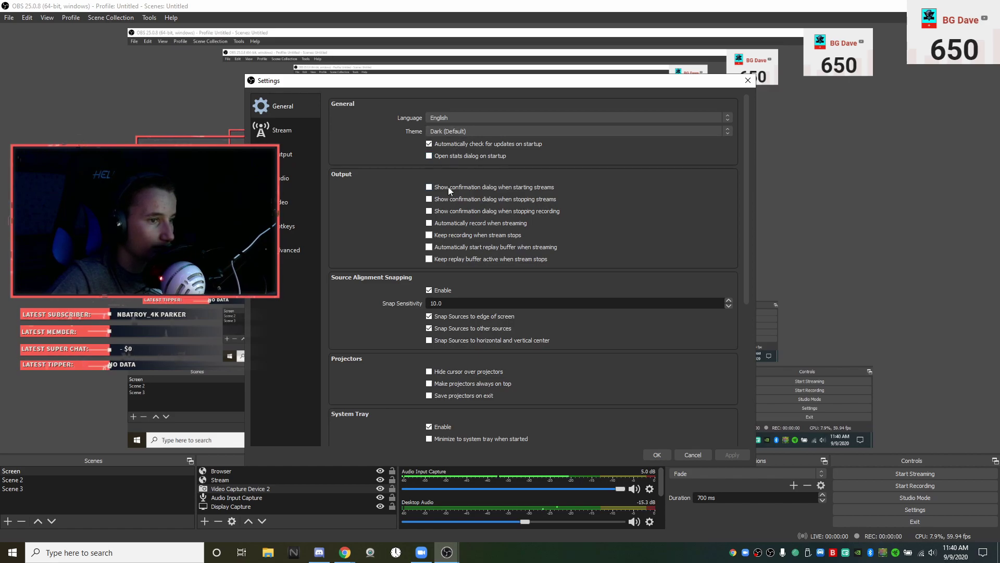
pyautogui.scroll(-3, 448, 189)
pyautogui.scroll(-5, 448, 188)
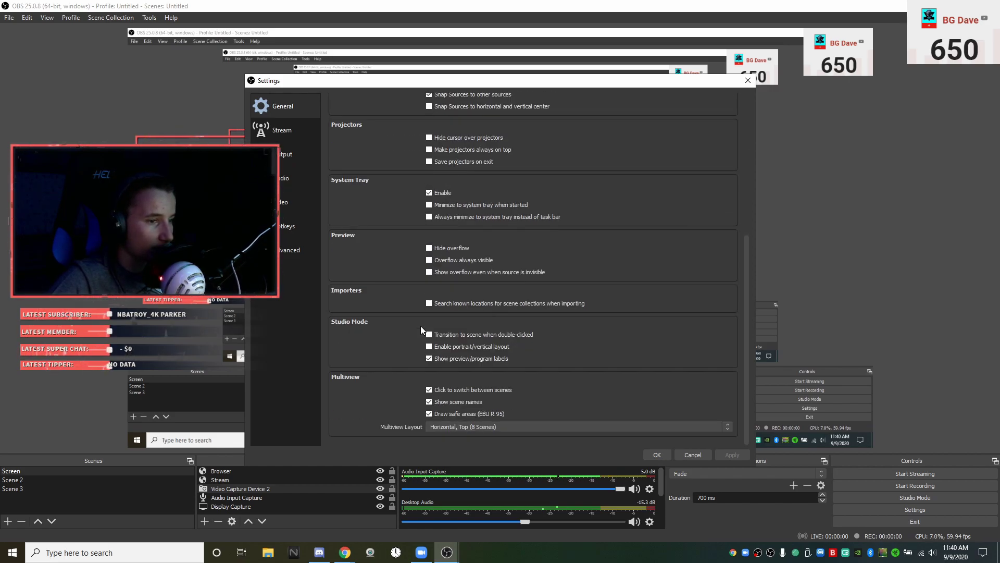
pyautogui.scroll(8, 424, 384)
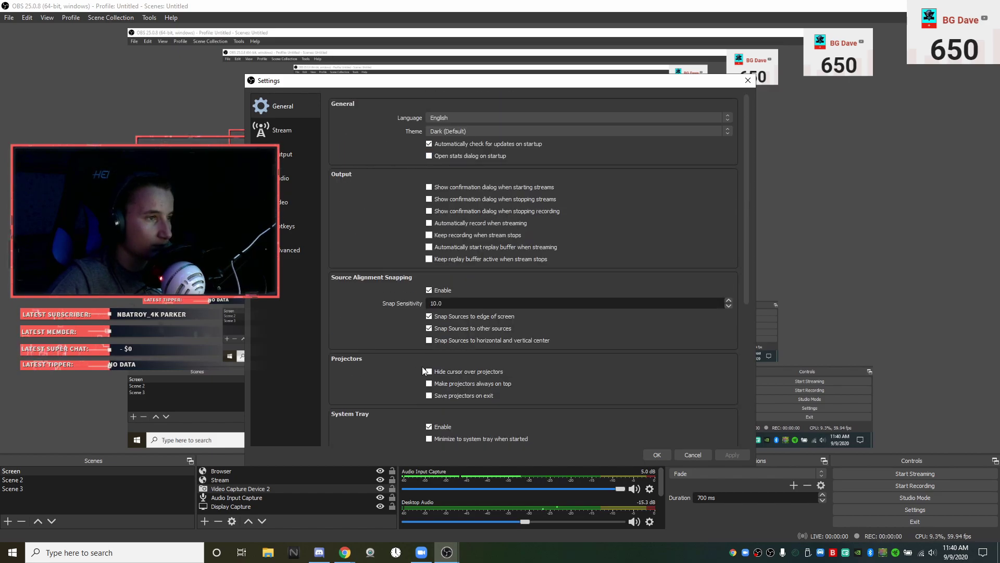
pyautogui.click(306, 135)
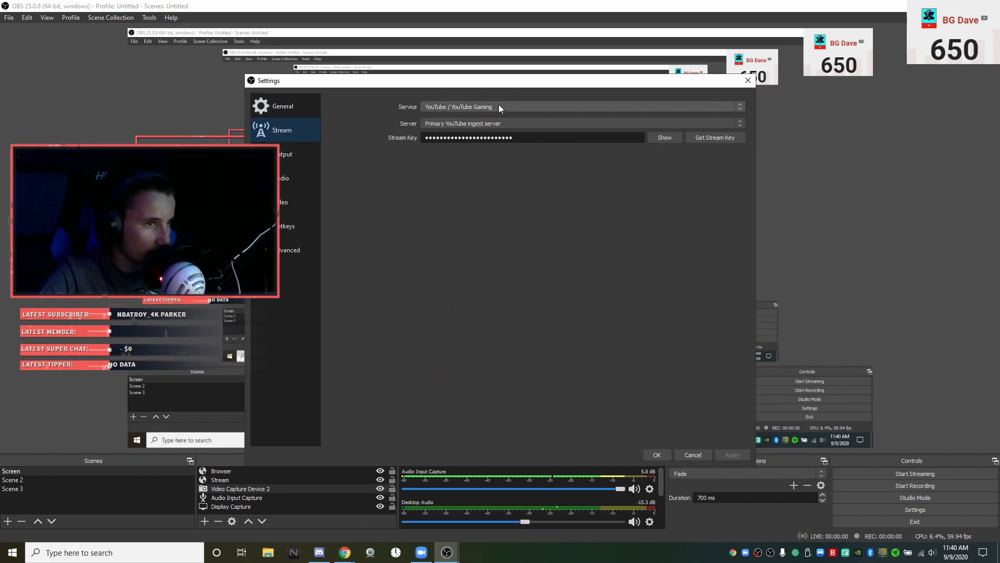
pyautogui.click(289, 156)
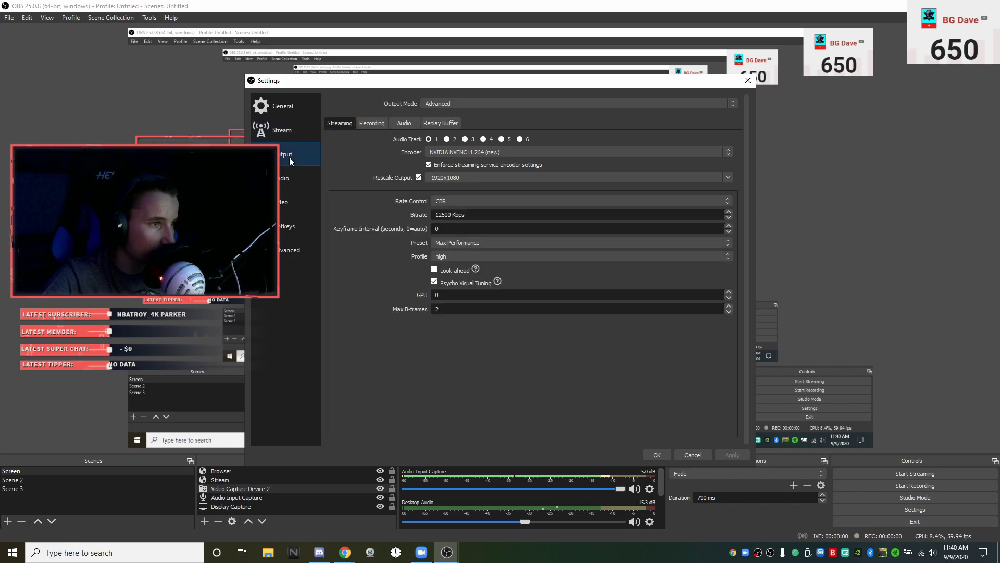
pyautogui.click(730, 179)
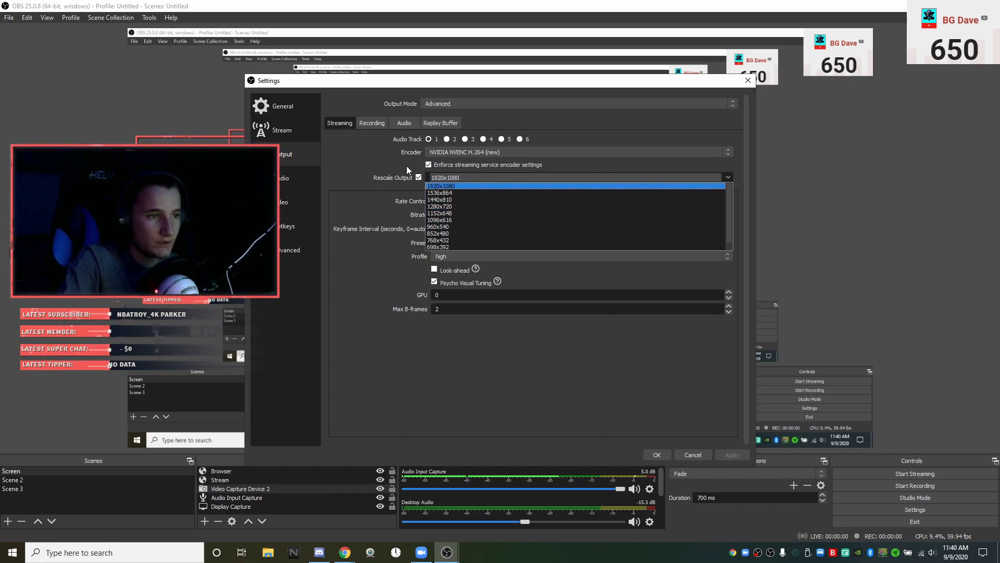
pyautogui.click(352, 159)
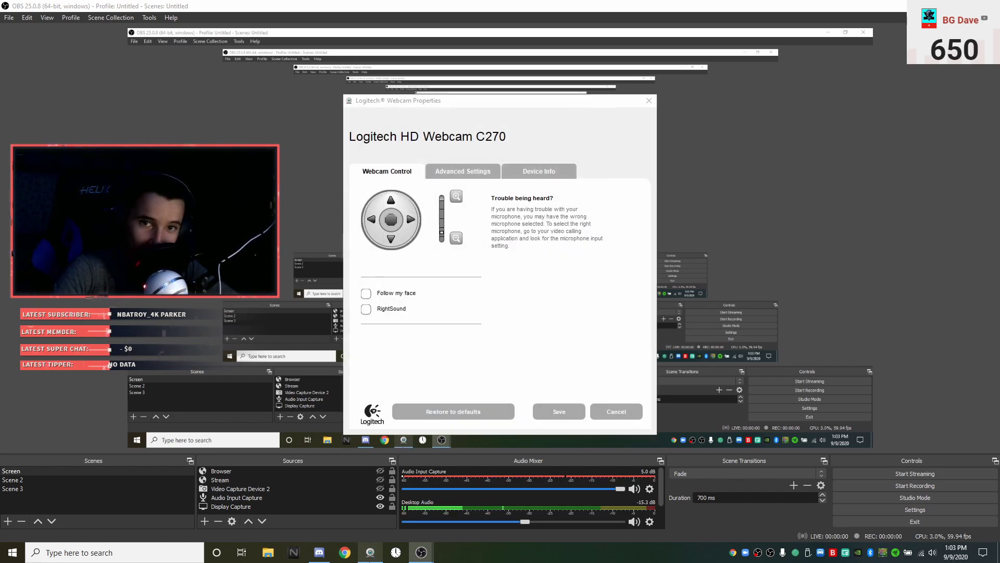
# Show the Logitech webcam's advanced image settings tab
pyautogui.click(471, 175)
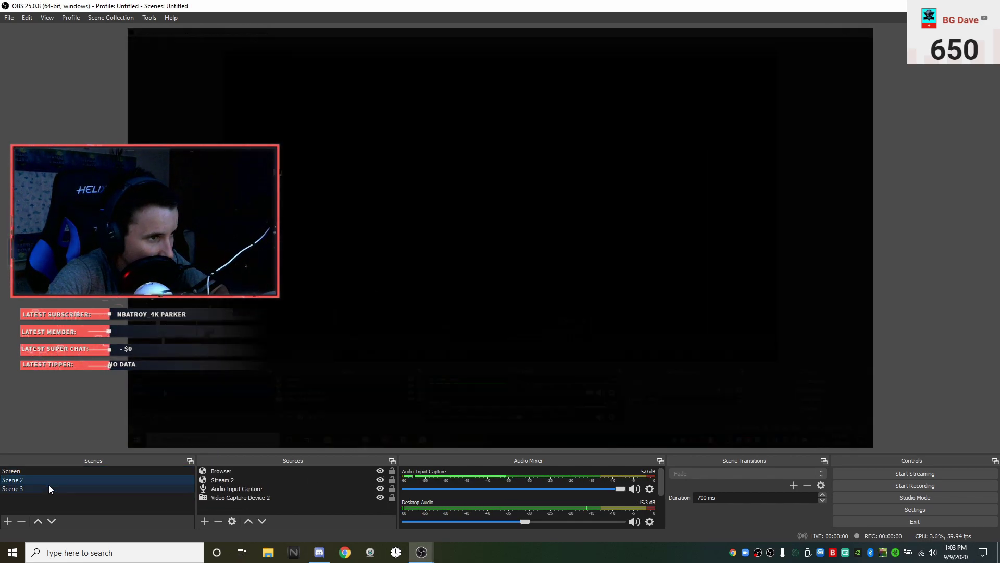
# Switch between Scene 3, Screen and Scene 2, ending on the Screen scene
pyautogui.click(48, 488)
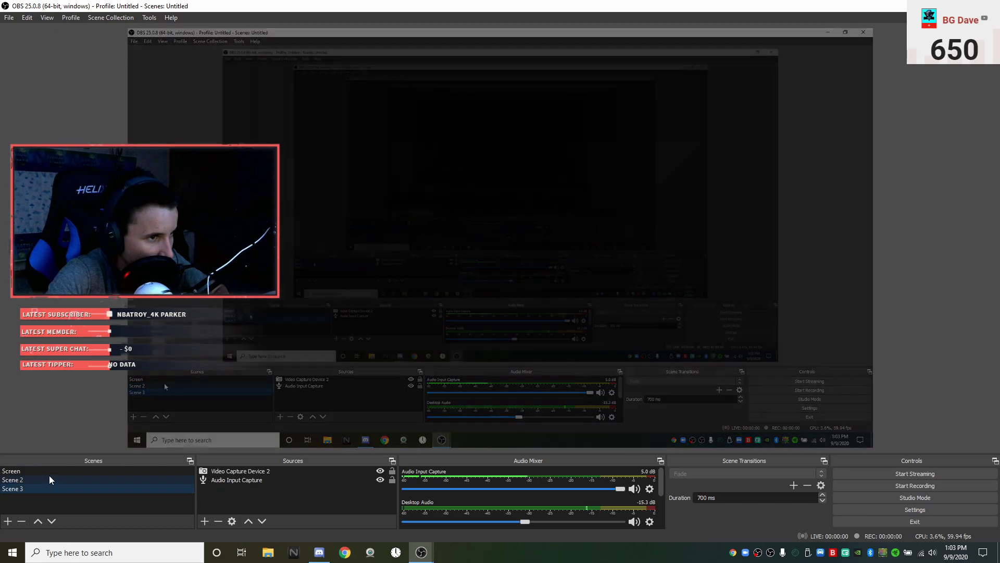
pyautogui.click(48, 471)
pyautogui.click(42, 479)
pyautogui.click(45, 470)
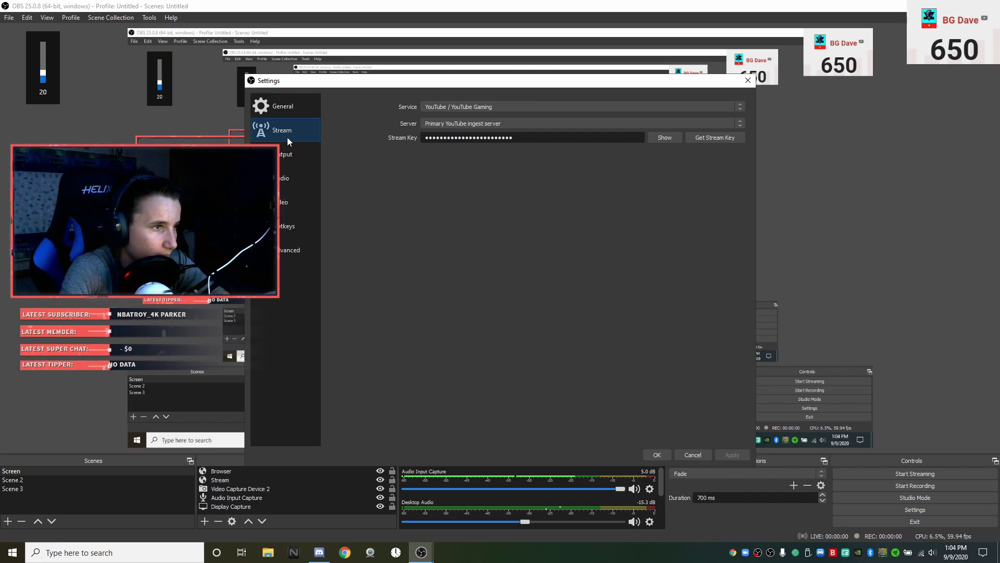
pyautogui.click(291, 156)
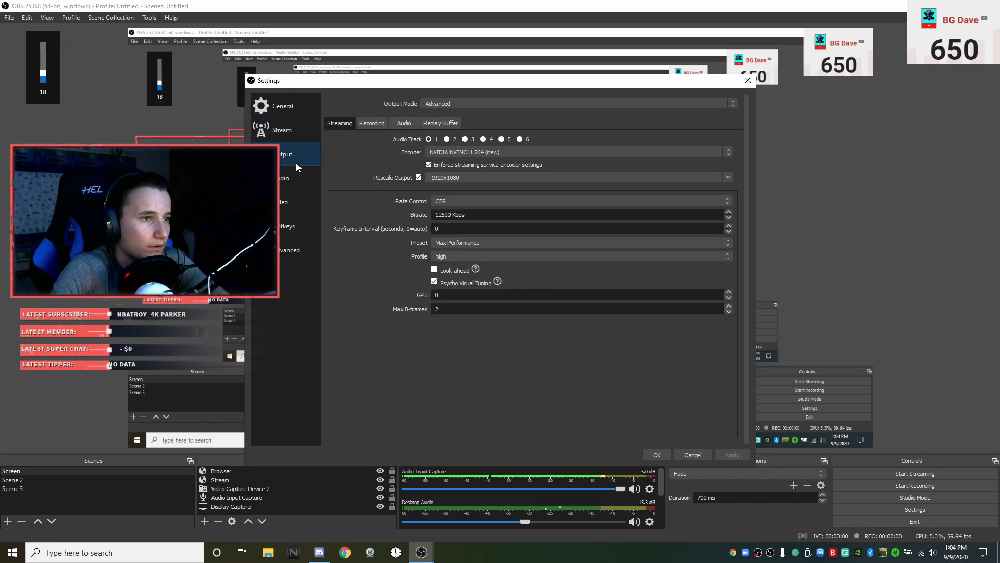
pyautogui.click(477, 151)
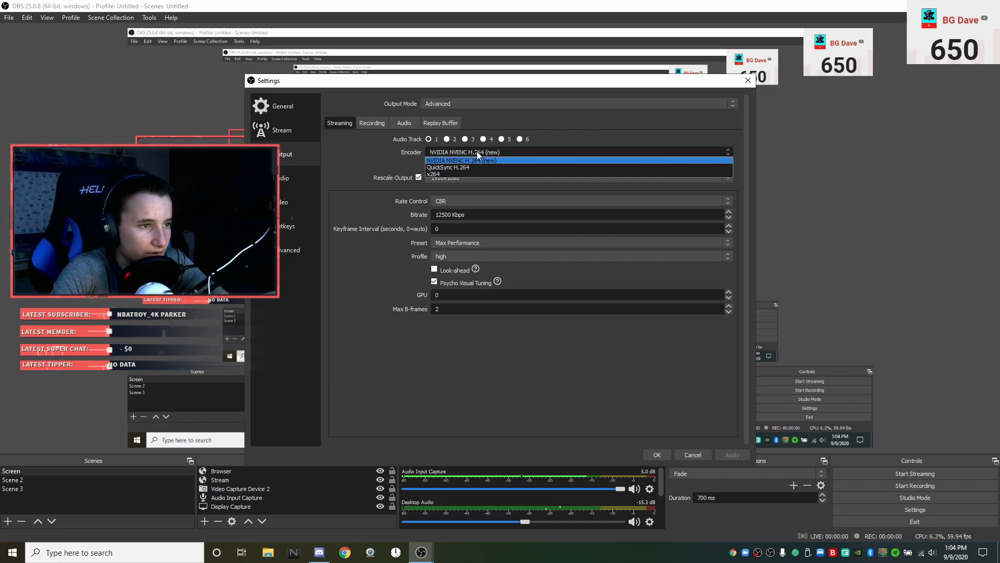
pyautogui.click(477, 160)
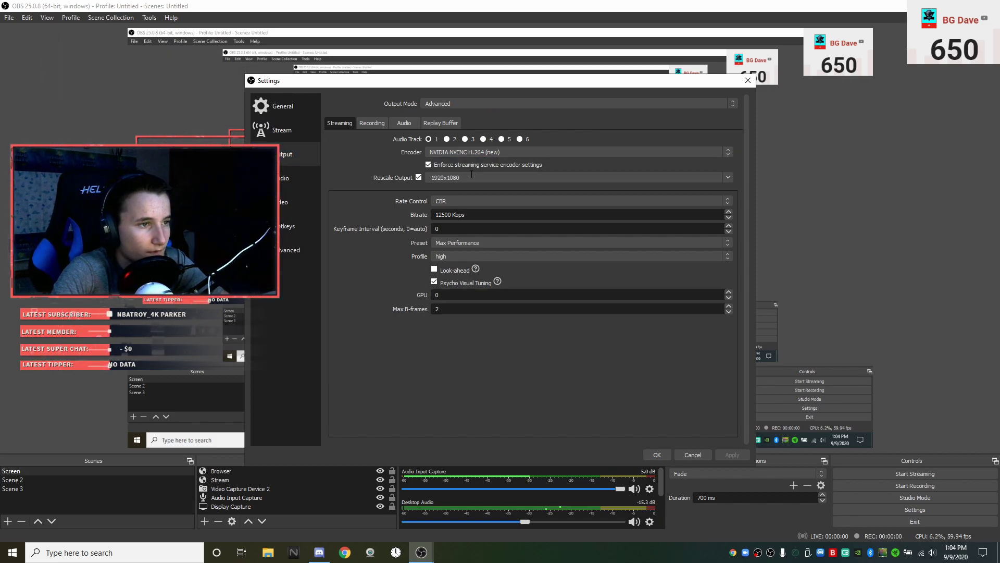
pyautogui.click(460, 178)
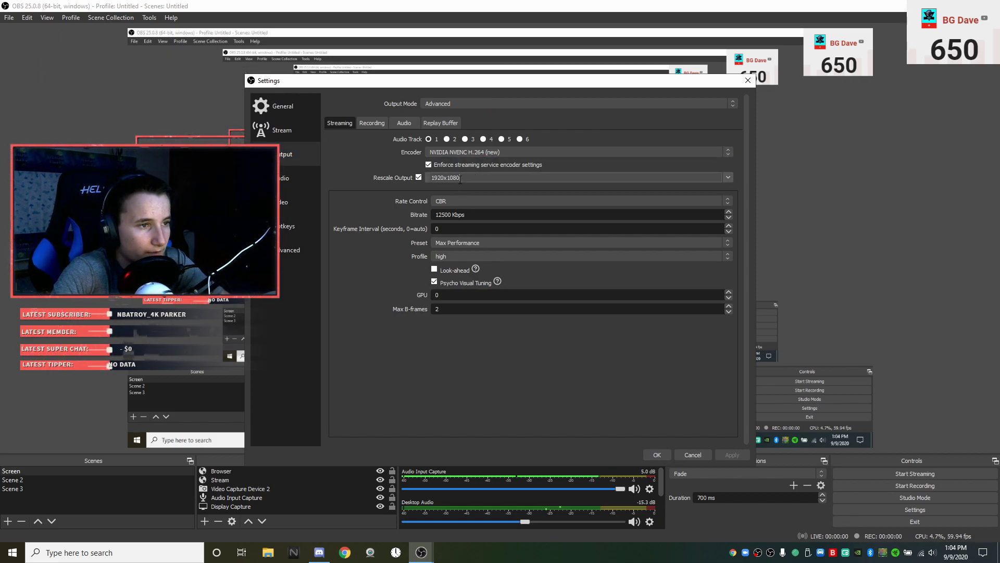
pyautogui.click(730, 176)
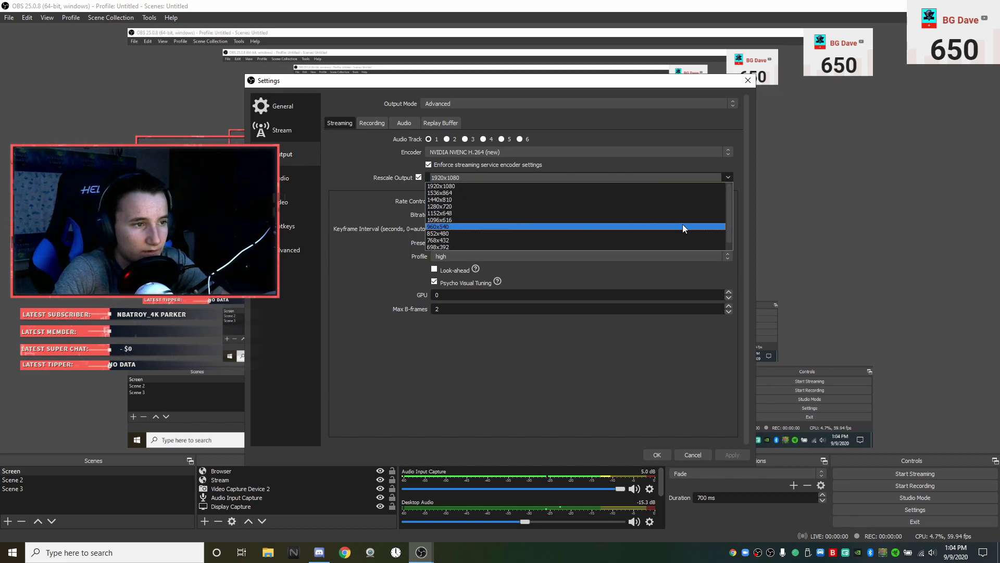
pyautogui.click(450, 186)
pyautogui.click(465, 200)
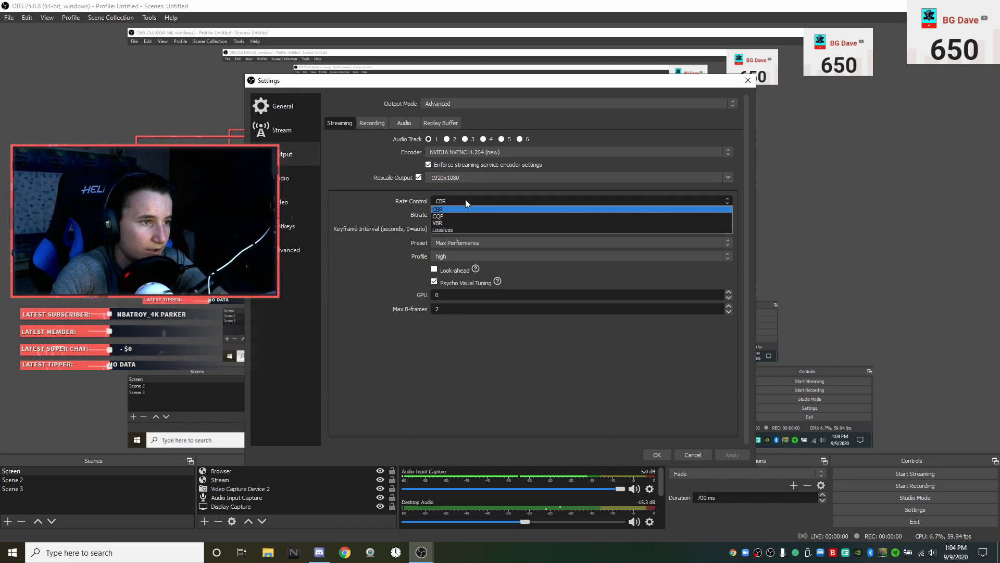
pyautogui.click(467, 197)
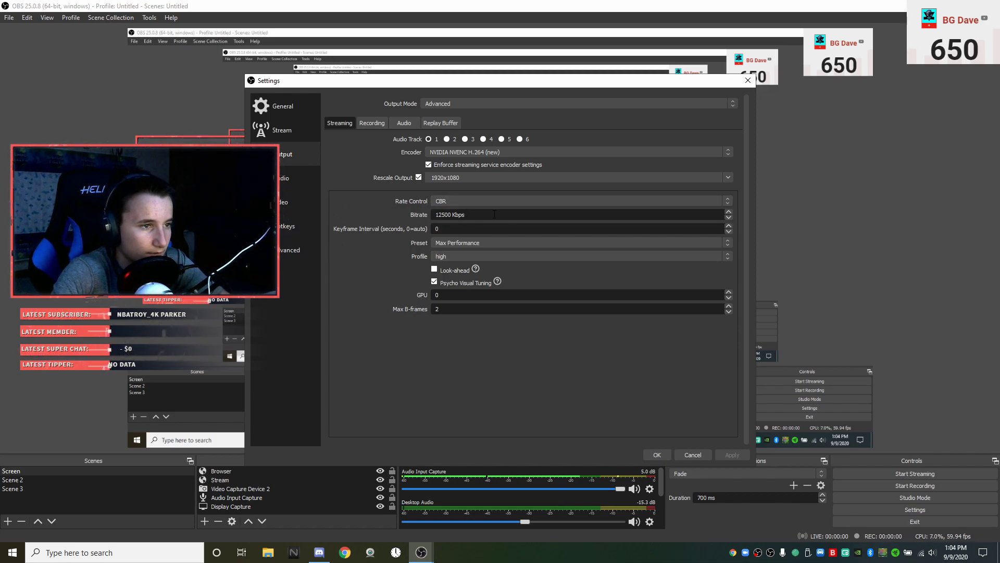
pyautogui.click(451, 214)
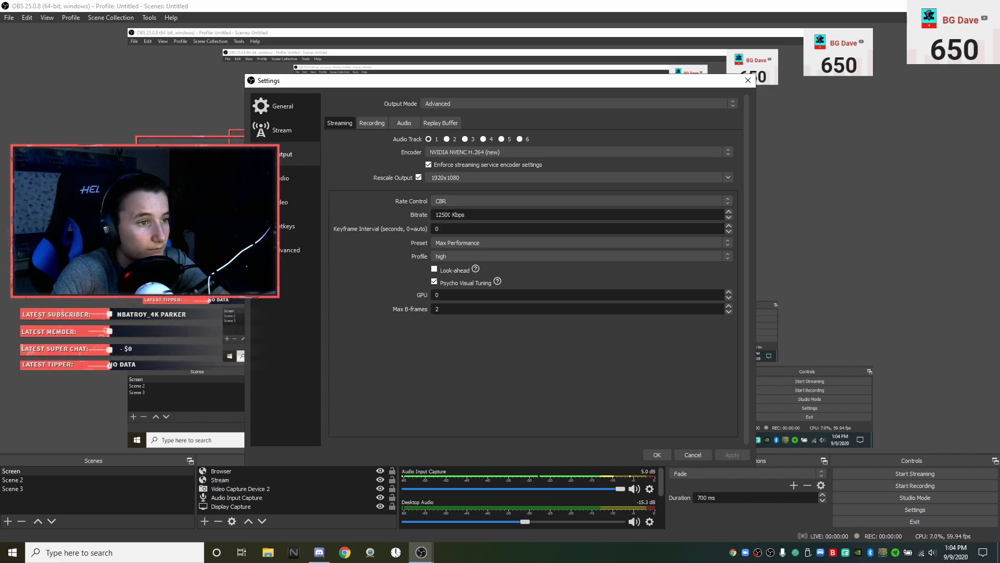
pyautogui.click(486, 212)
pyautogui.moveTo(451, 214); pyautogui.dragTo(377, 218)
pyautogui.click(377, 218)
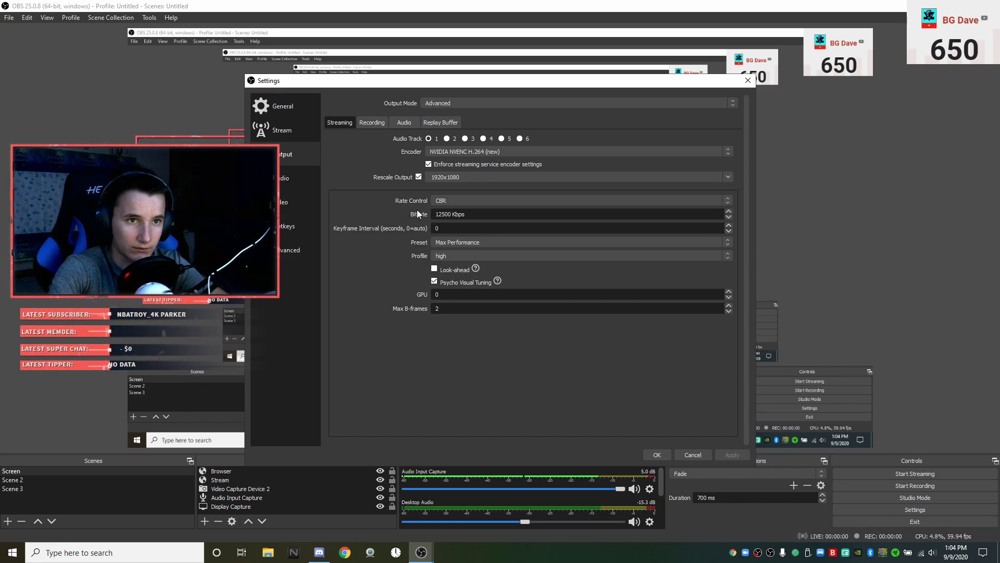
pyautogui.click(450, 242)
pyautogui.click(452, 242)
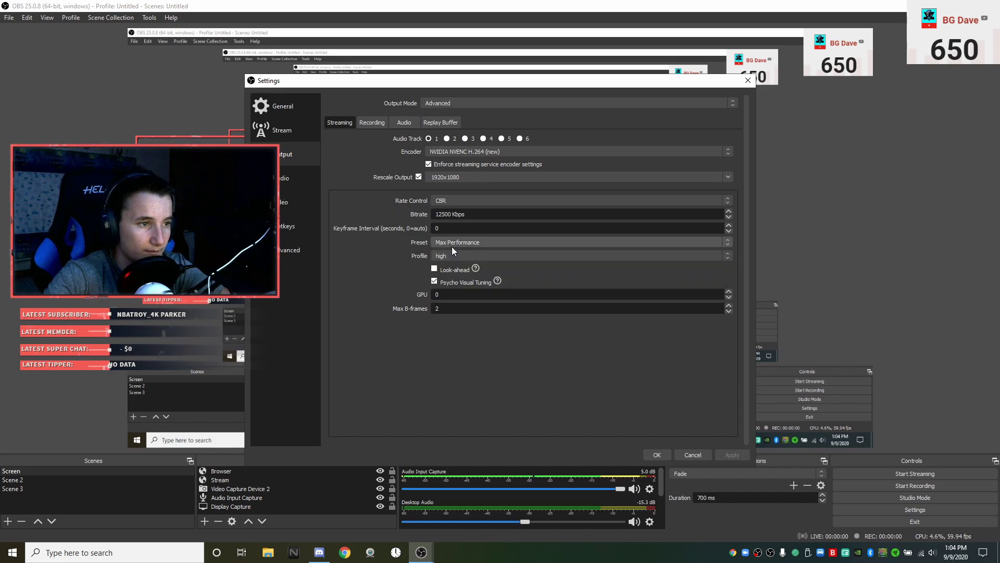
pyautogui.click(454, 243)
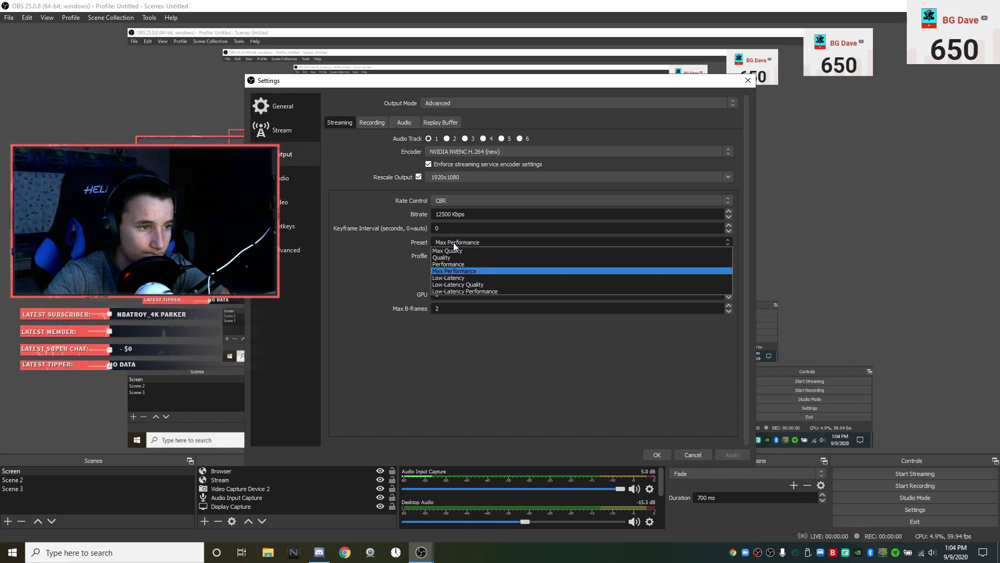
pyautogui.click(454, 243)
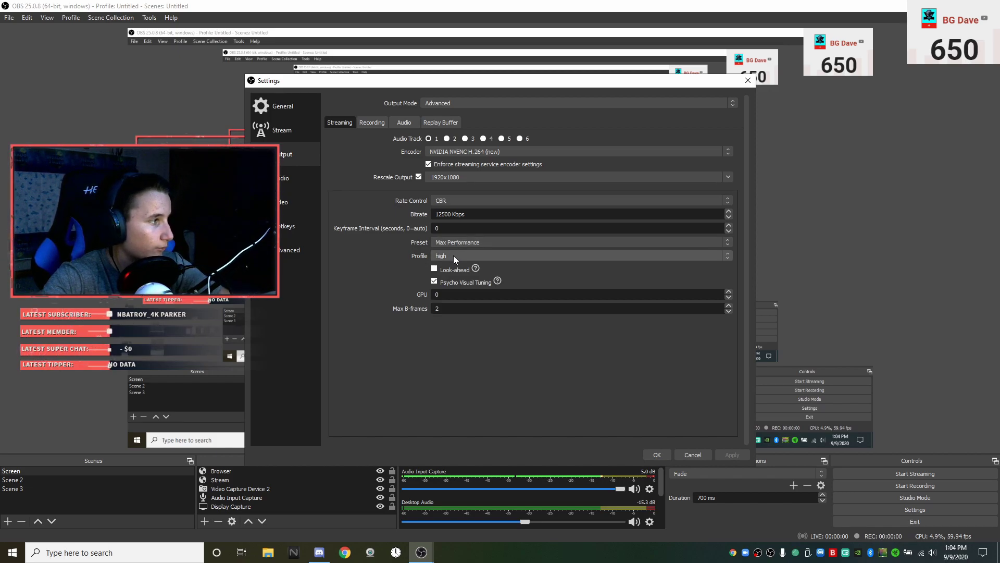
pyautogui.click(454, 255)
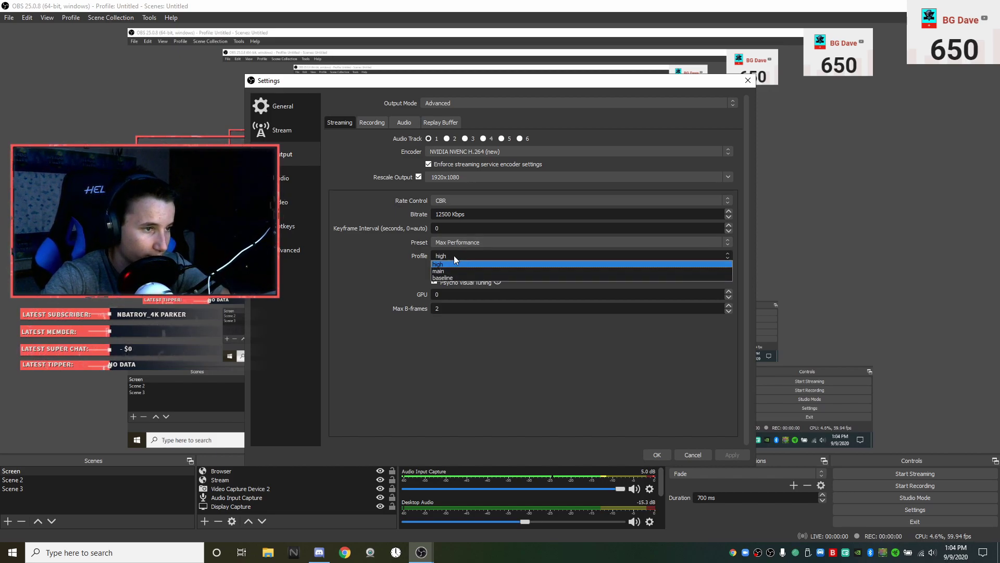
pyautogui.click(457, 264)
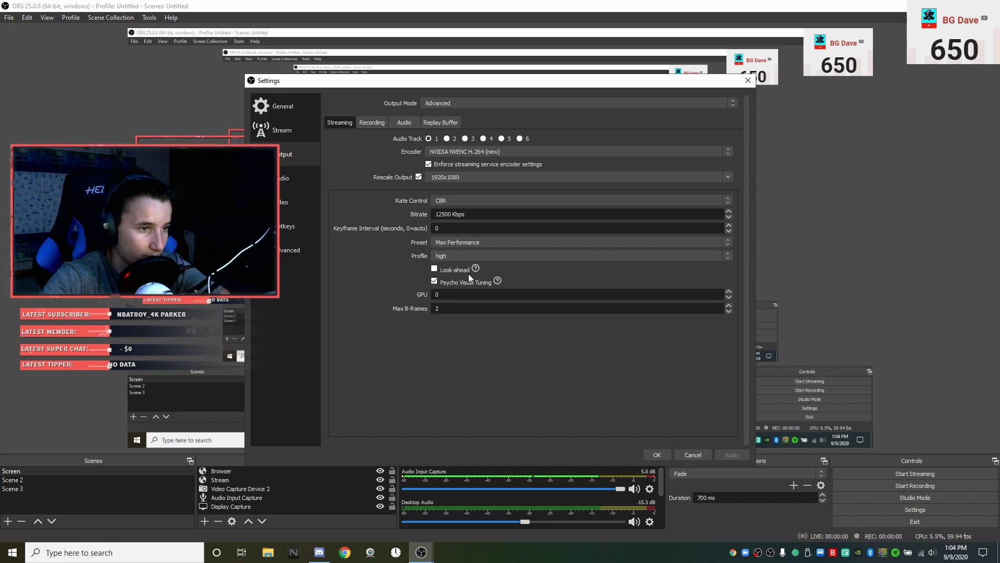
pyautogui.click(472, 307)
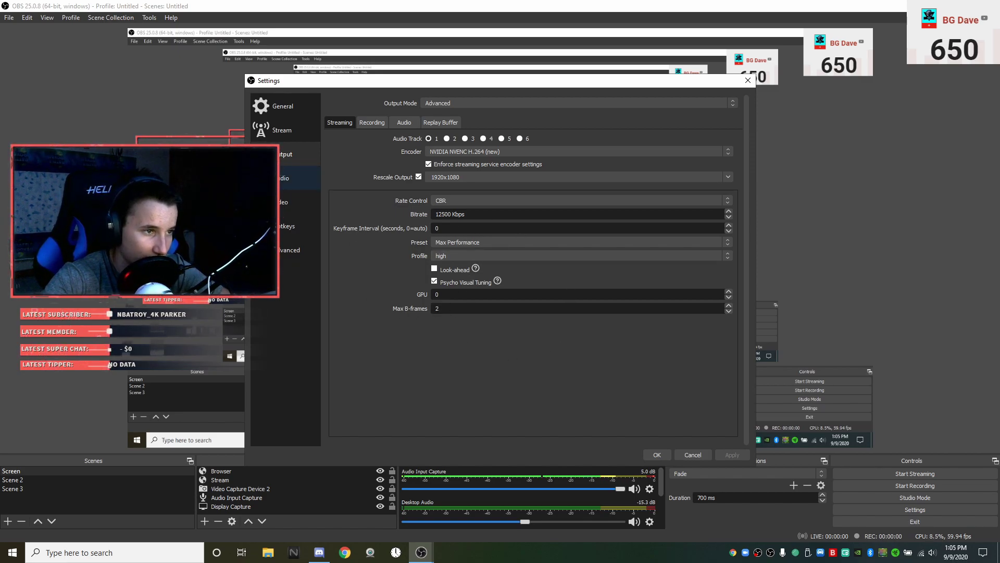
pyautogui.click(263, 178)
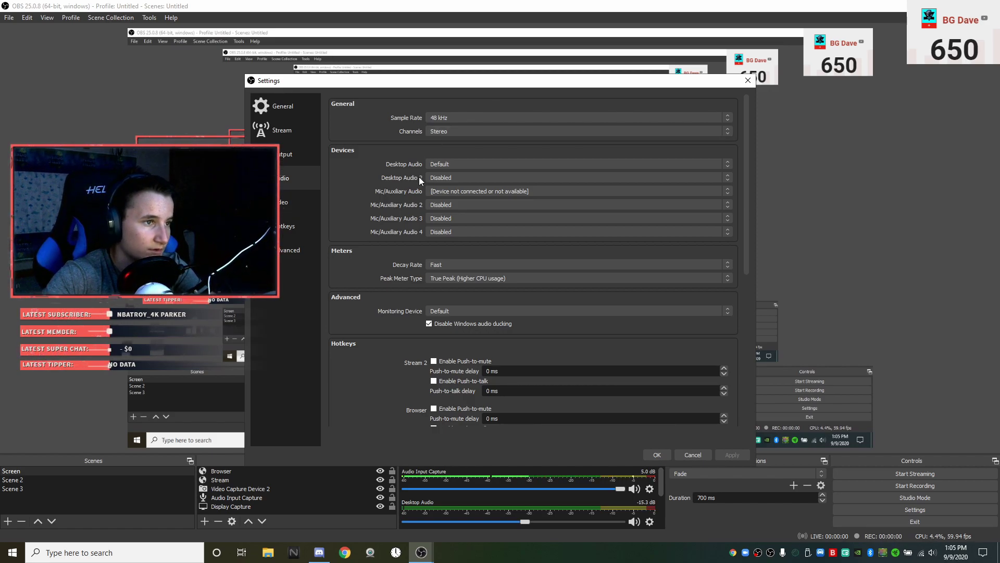
# Try Mono audio channels, then set them back to Stereo
pyautogui.click(471, 129)
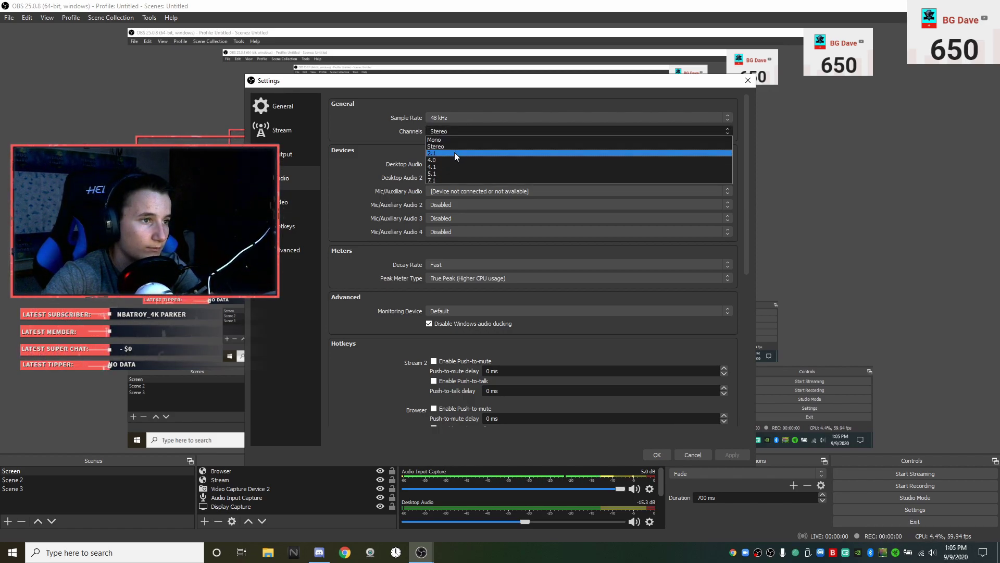
pyautogui.click(459, 136)
pyautogui.click(461, 129)
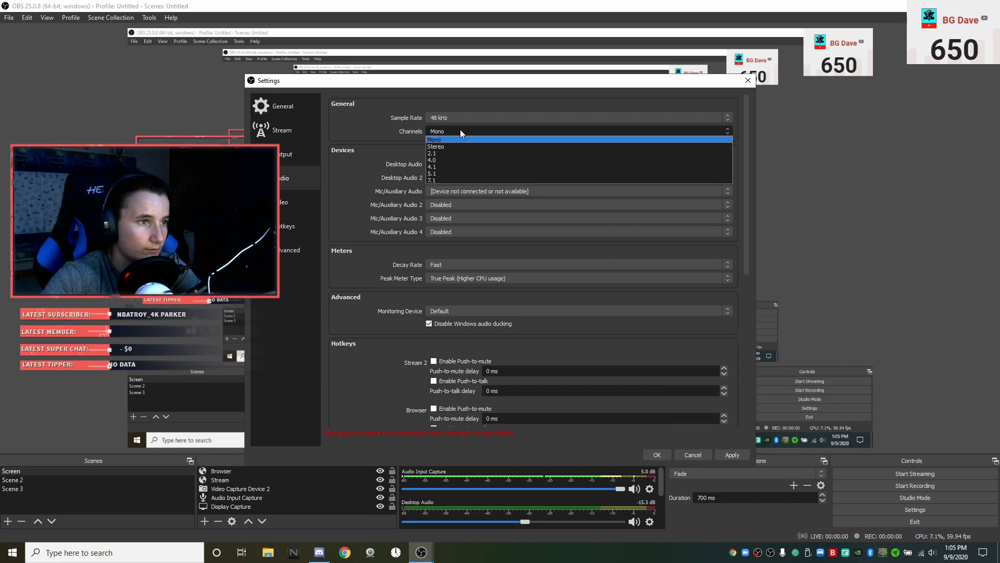
pyautogui.click(458, 147)
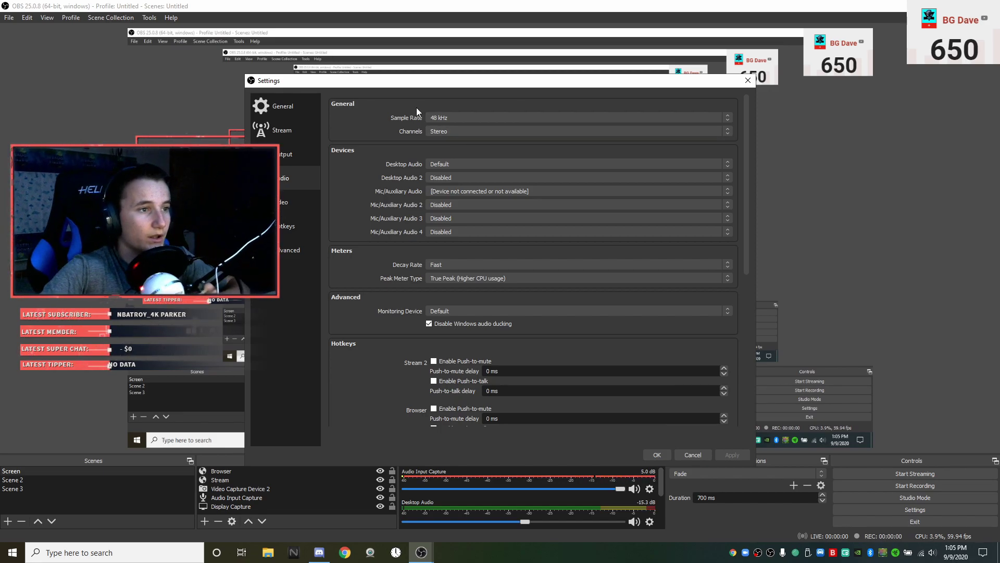
pyautogui.click(449, 131)
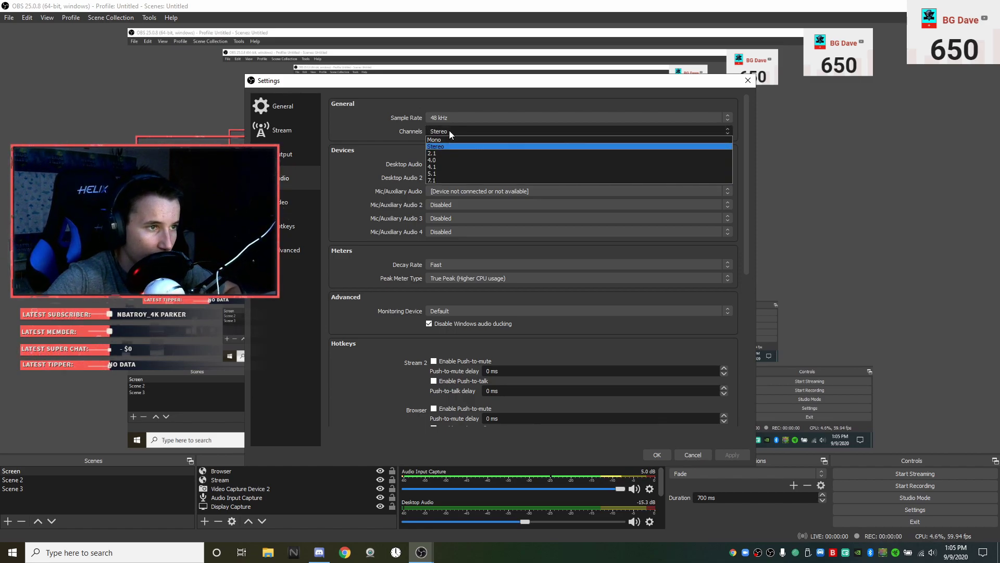
pyautogui.click(450, 131)
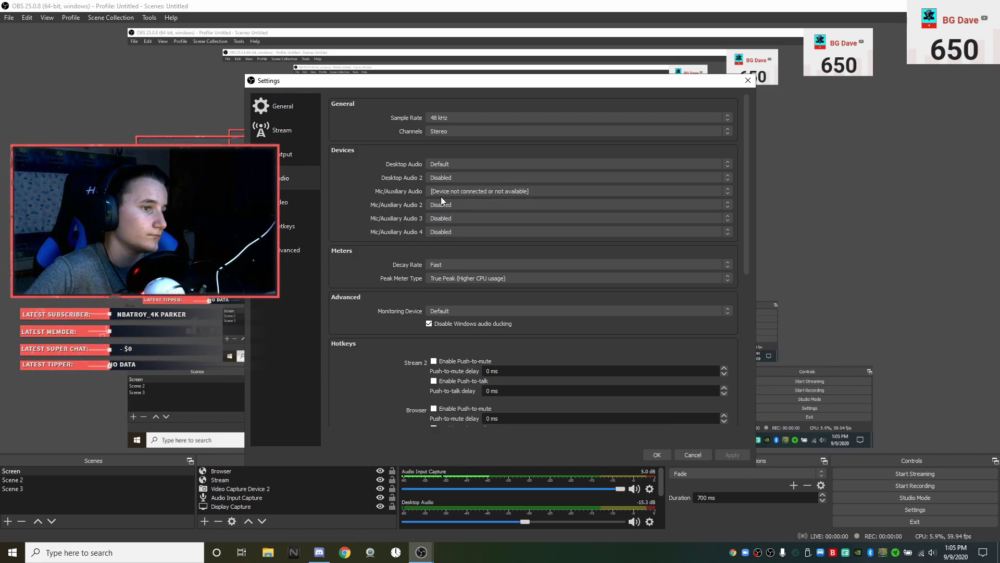
# Check the meter decay rate, leaving it at Fast, and move to the Video page
pyautogui.click(443, 264)
pyautogui.click(444, 264)
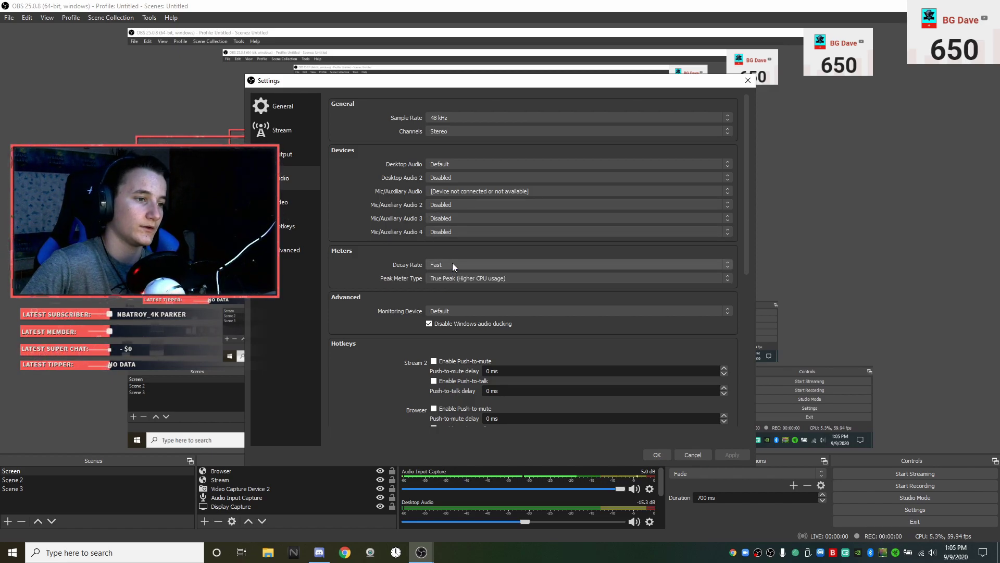
pyautogui.scroll(-2, 510, 292)
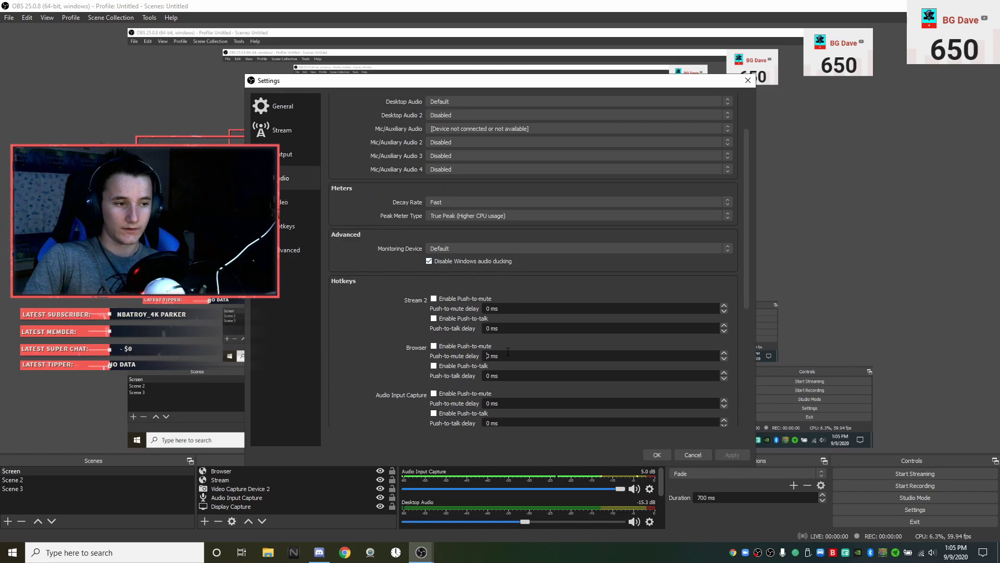
pyautogui.scroll(3, 508, 352)
pyautogui.scroll(-3, 432, 274)
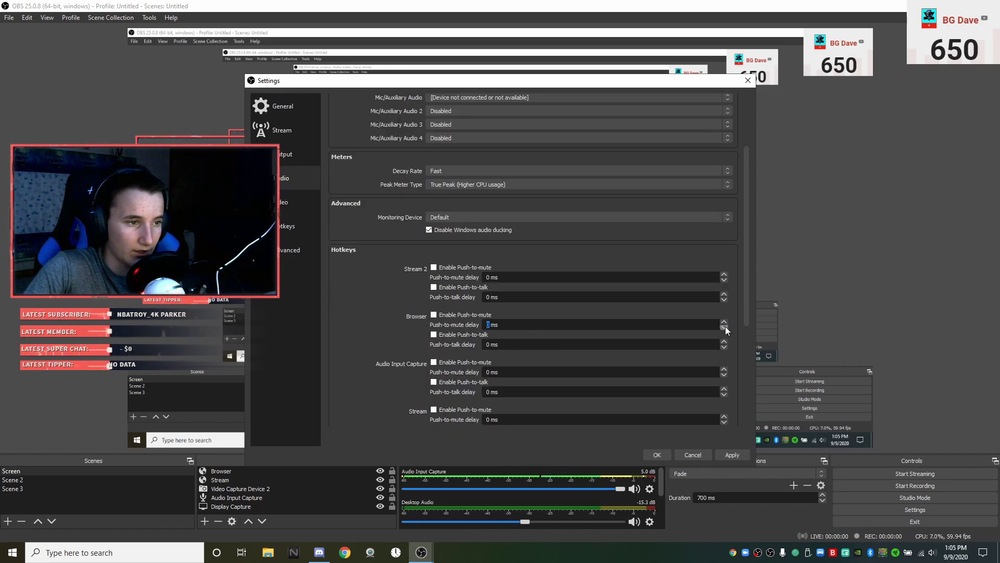
pyautogui.click(295, 202)
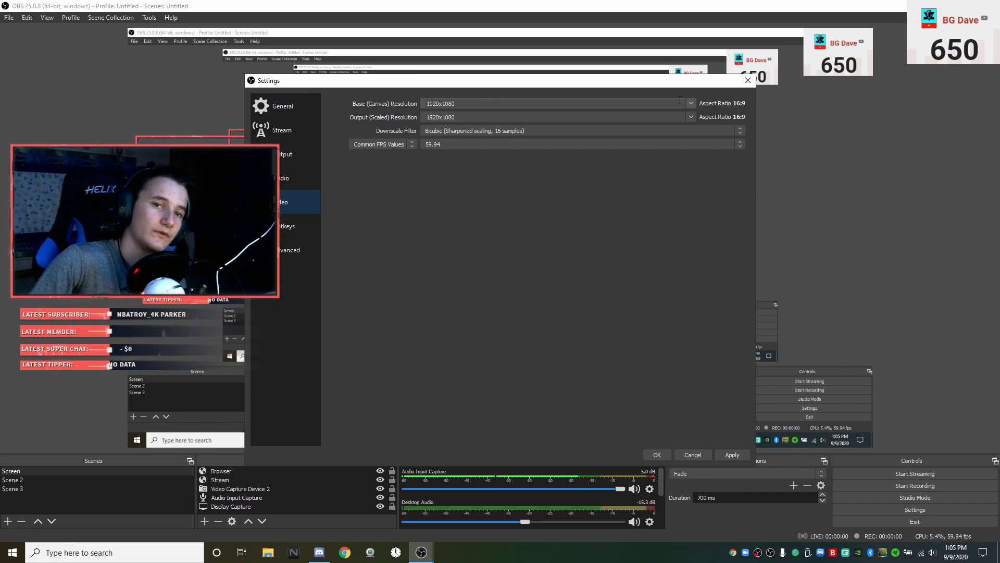
# Try 1280x720 base and output resolutions, then restore both to 1920x1080
pyautogui.click(692, 117)
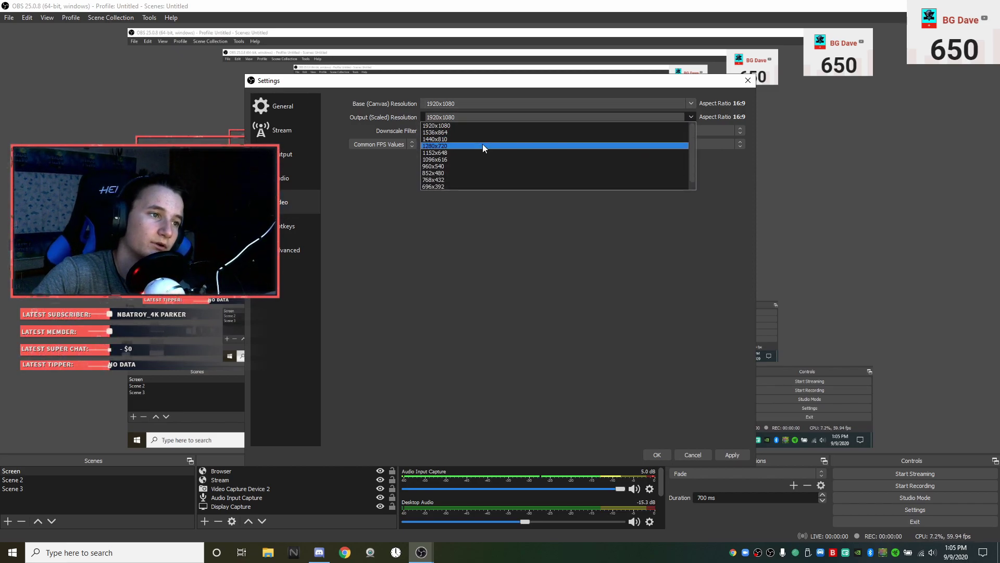
pyautogui.click(482, 146)
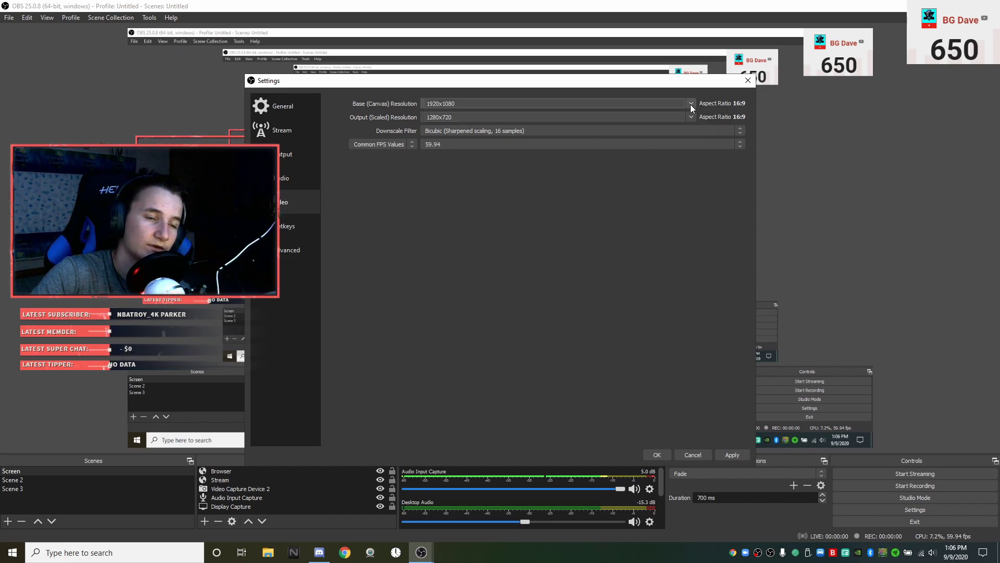
pyautogui.click(691, 105)
pyautogui.click(473, 120)
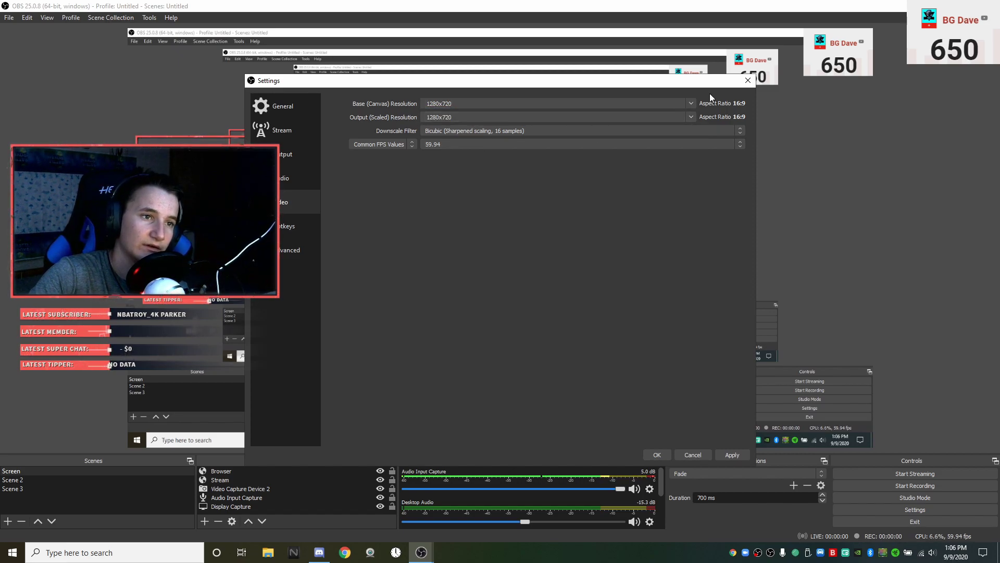
pyautogui.click(691, 104)
pyautogui.click(683, 110)
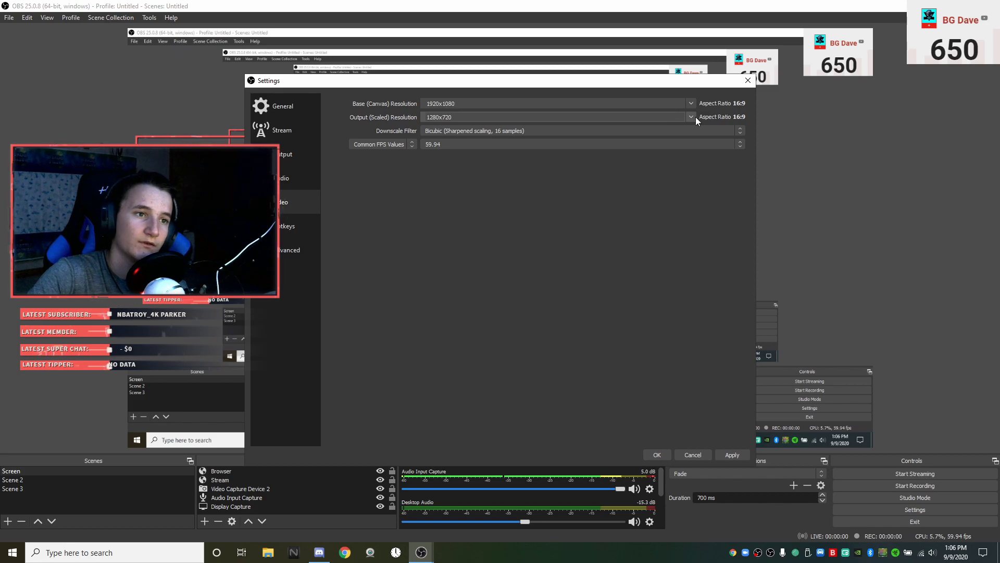
pyautogui.click(691, 116)
pyautogui.click(620, 129)
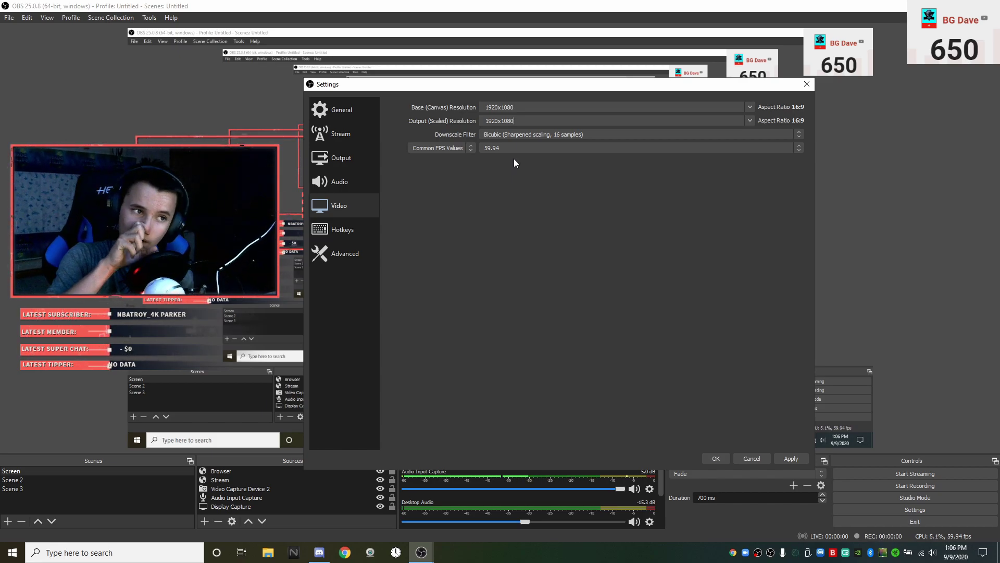
# Set the downscale filter to Bilinear and go to the Hotkeys page
pyautogui.click(539, 135)
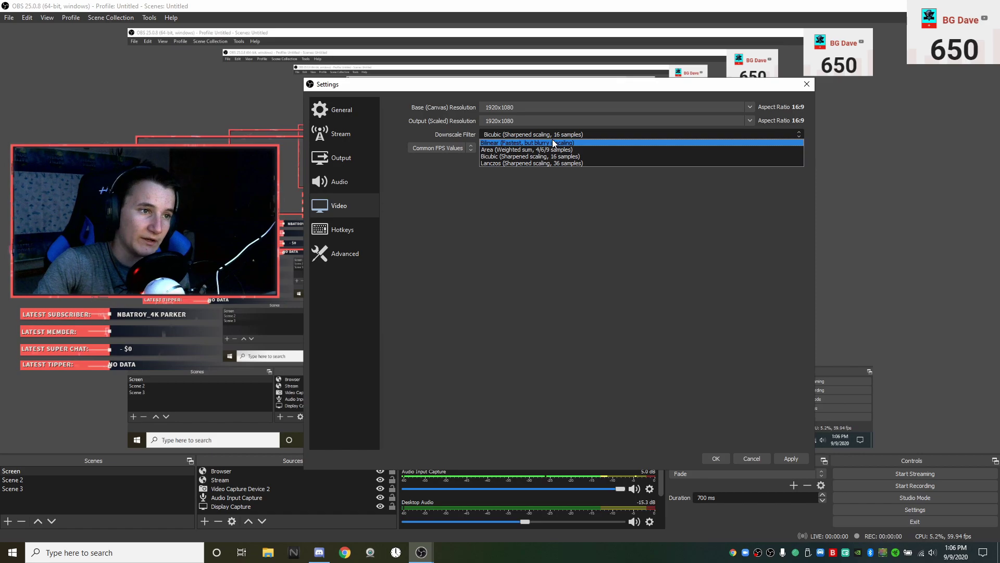
pyautogui.click(552, 139)
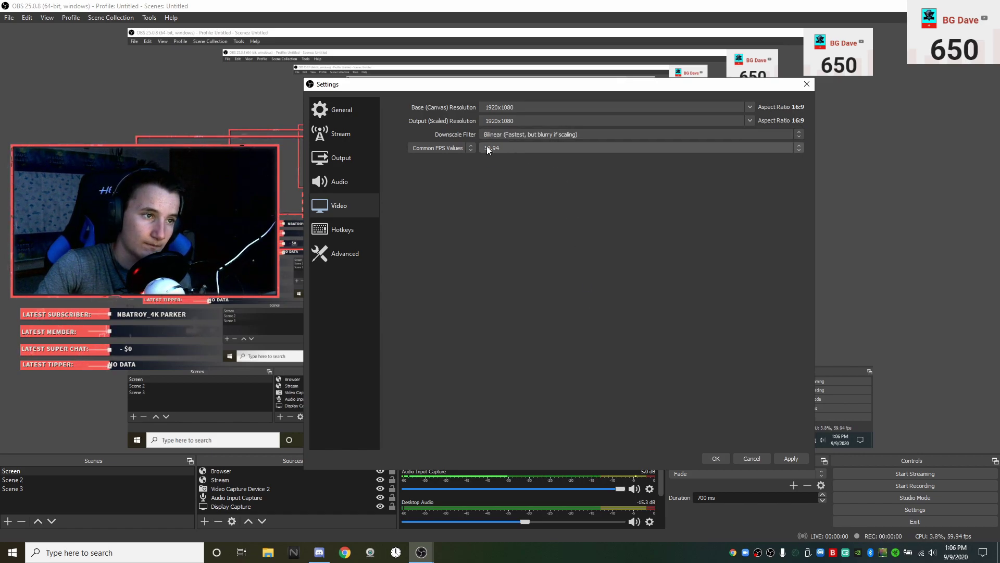
pyautogui.click(330, 233)
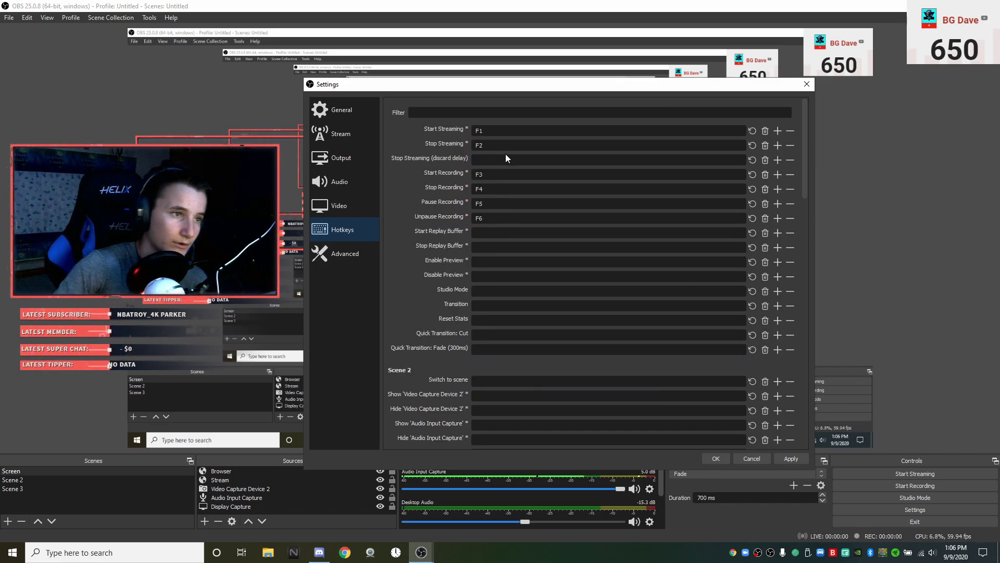
# On the Advanced page, keep Above Normal priority, Direct3D 11 renderer and NV12 color format
pyautogui.click(330, 247)
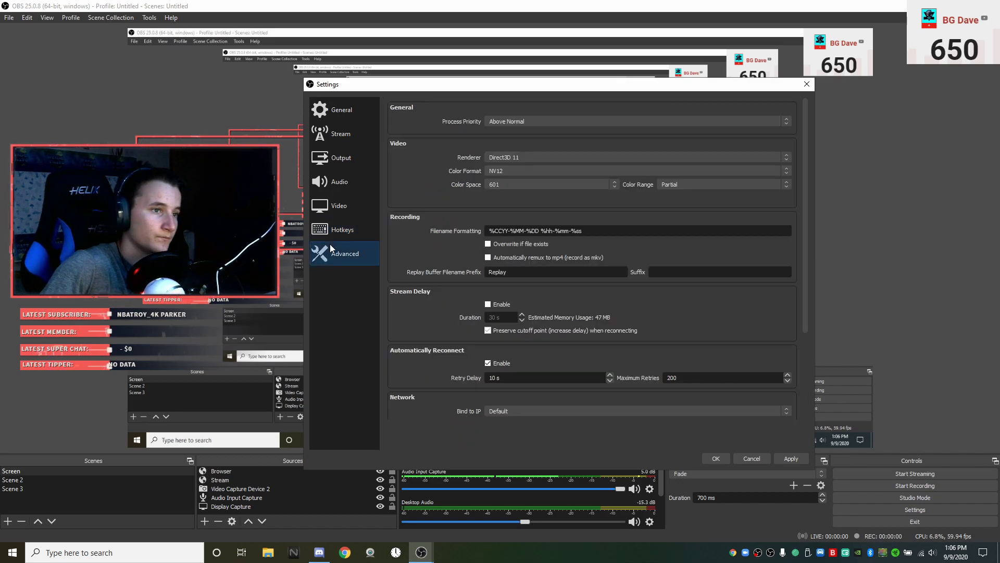
pyautogui.click(524, 120)
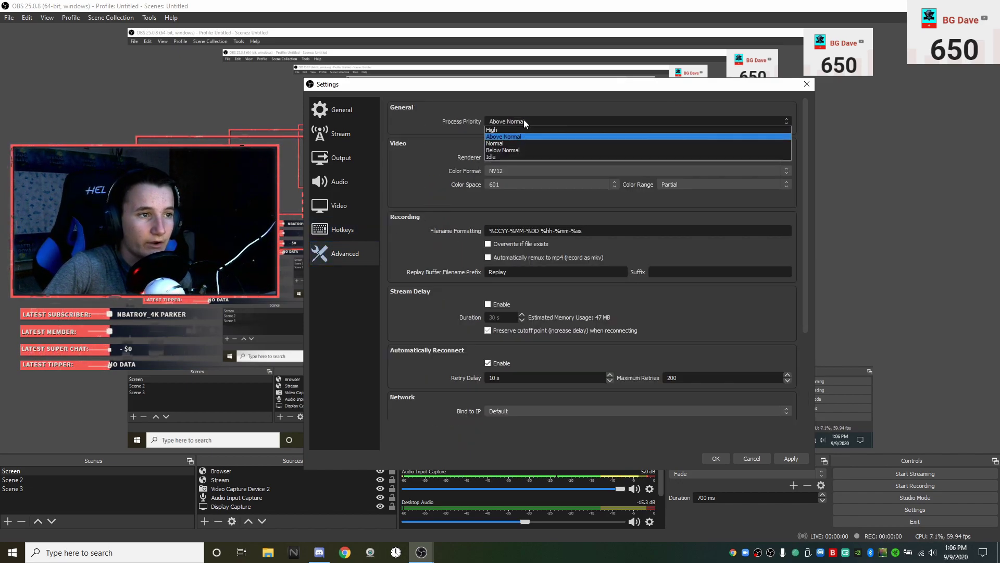
pyautogui.click(524, 120)
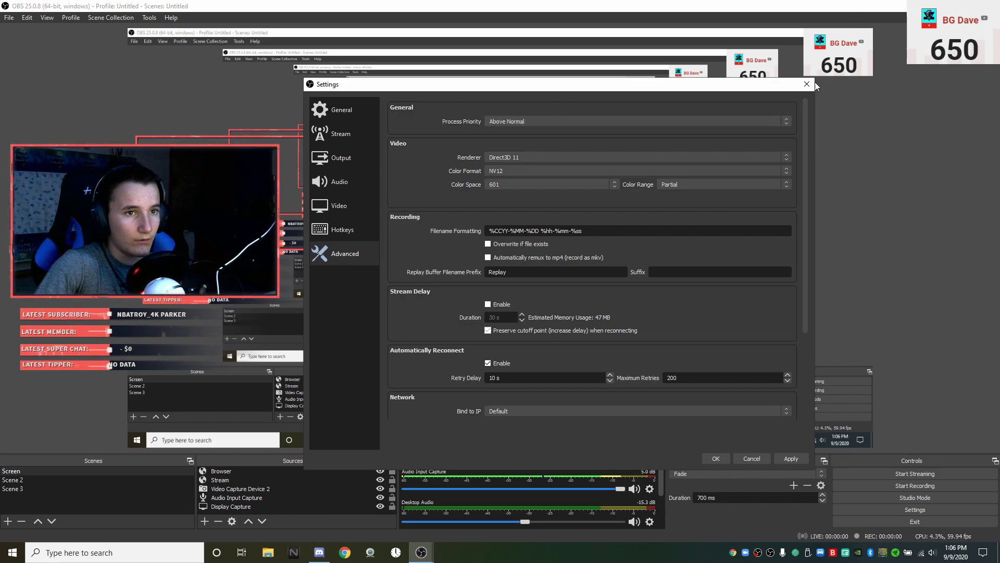
pyautogui.click(497, 161)
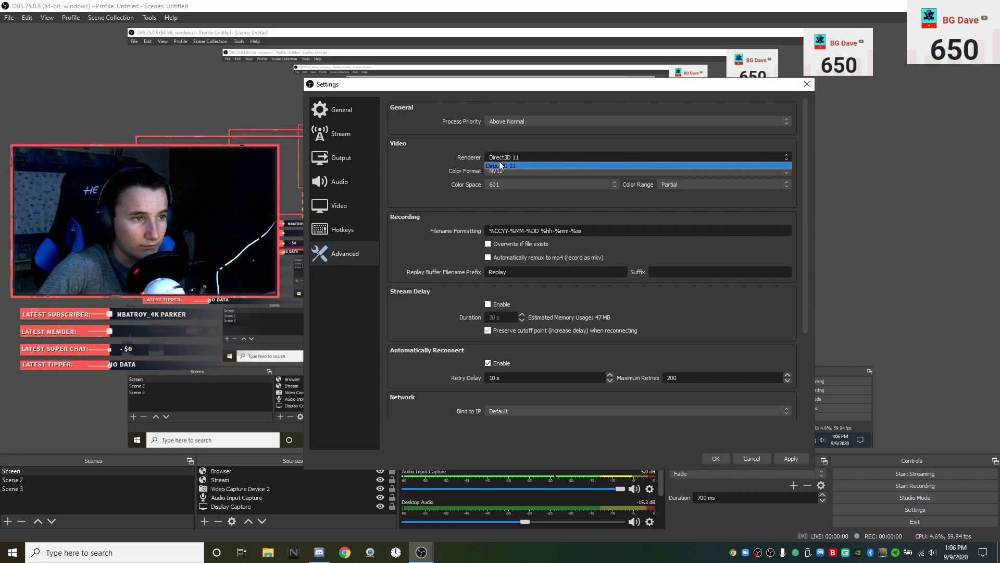
pyautogui.click(514, 164)
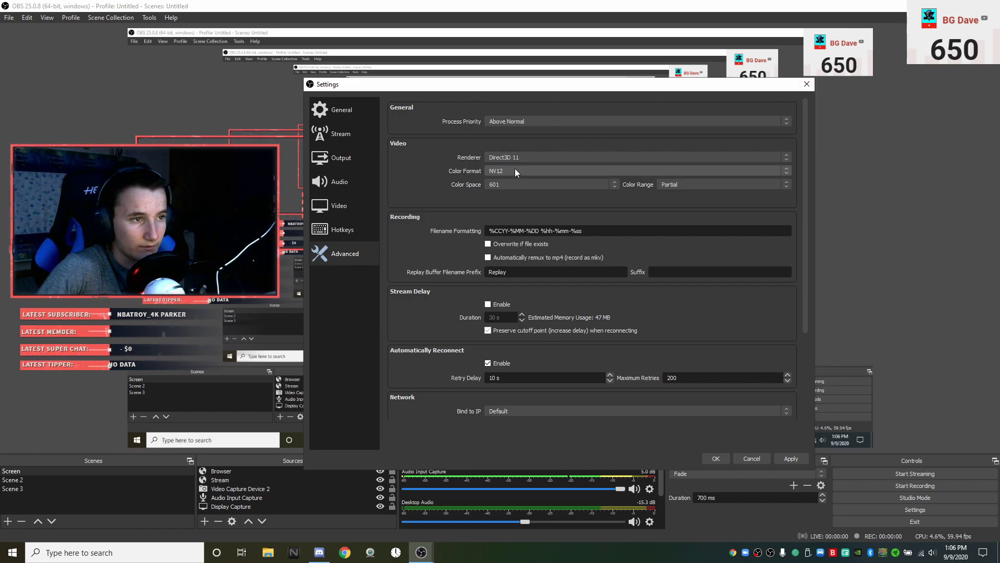
pyautogui.click(515, 168)
pyautogui.click(514, 176)
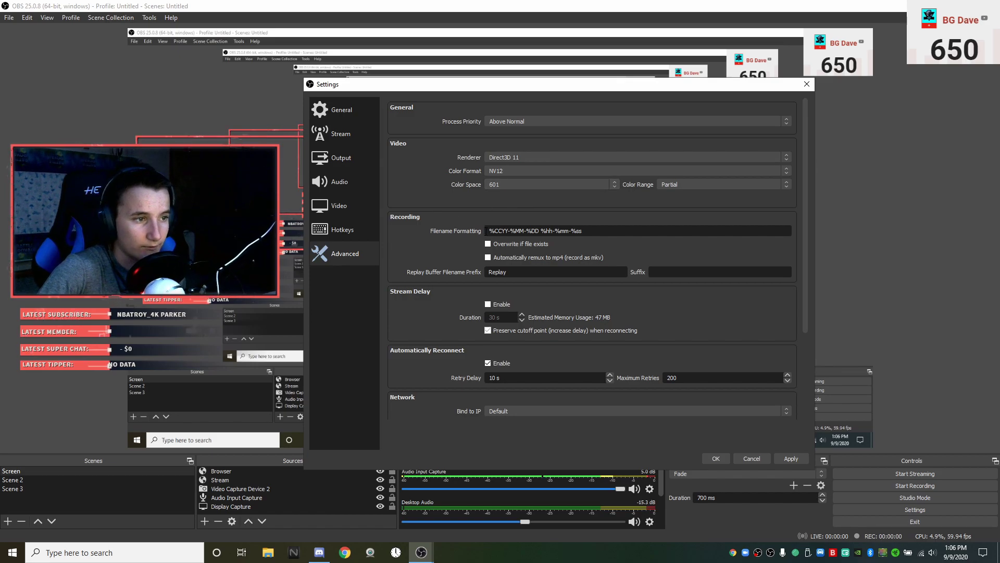
pyautogui.scroll(-1, 486, 231)
pyautogui.scroll(-2, 478, 402)
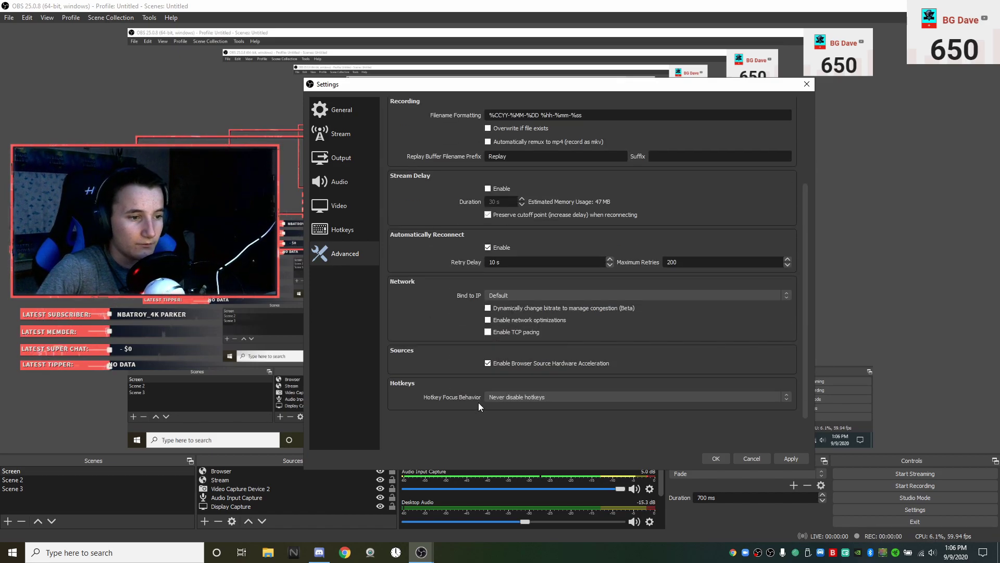
pyautogui.scroll(3, 474, 375)
# Return to Video, then go to the Output page and show the output mode choices
pyautogui.click(340, 203)
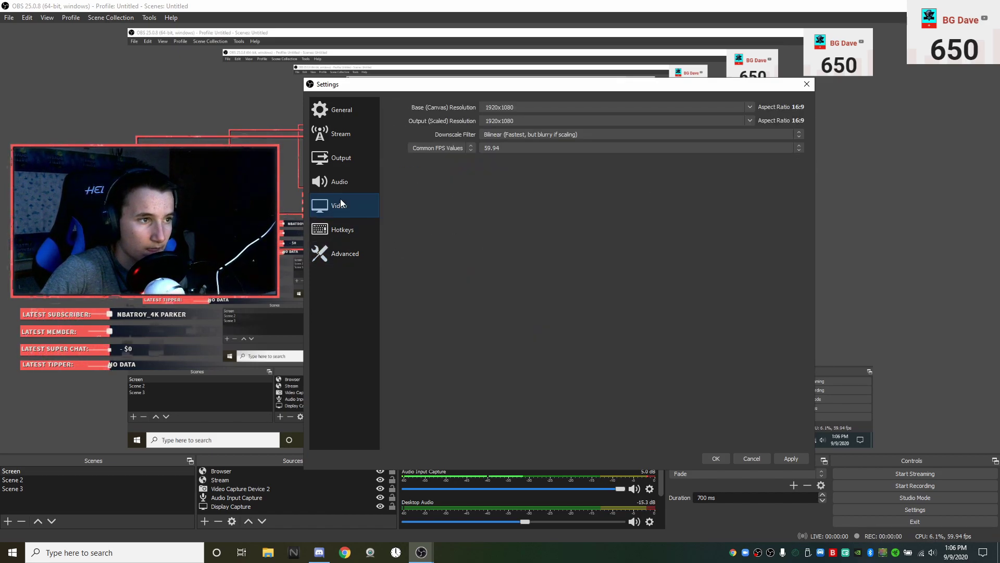
pyautogui.click(349, 159)
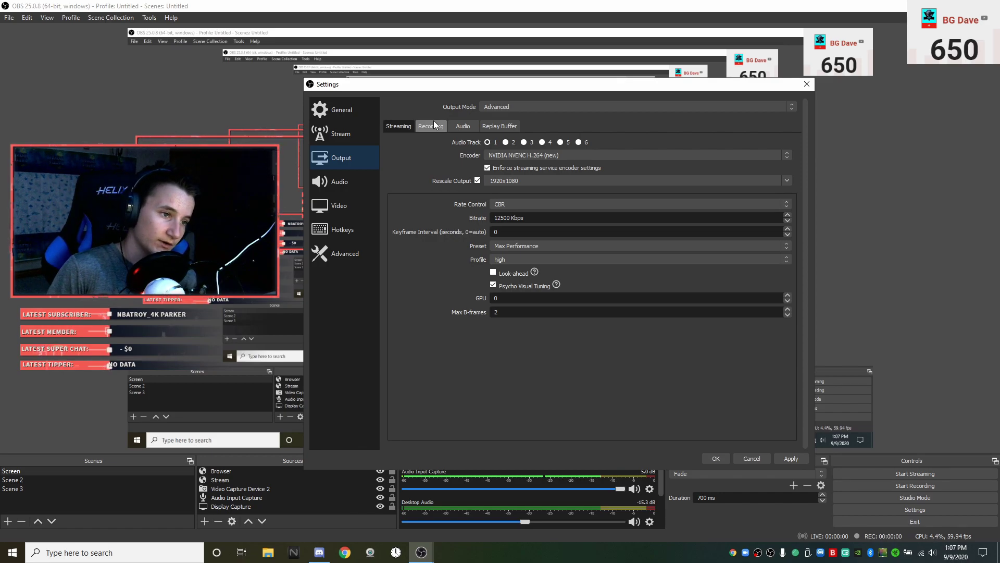
pyautogui.click(499, 106)
# Switch Output Mode to Simple and set the video bitrate to 12500 Kbps
pyautogui.click(501, 115)
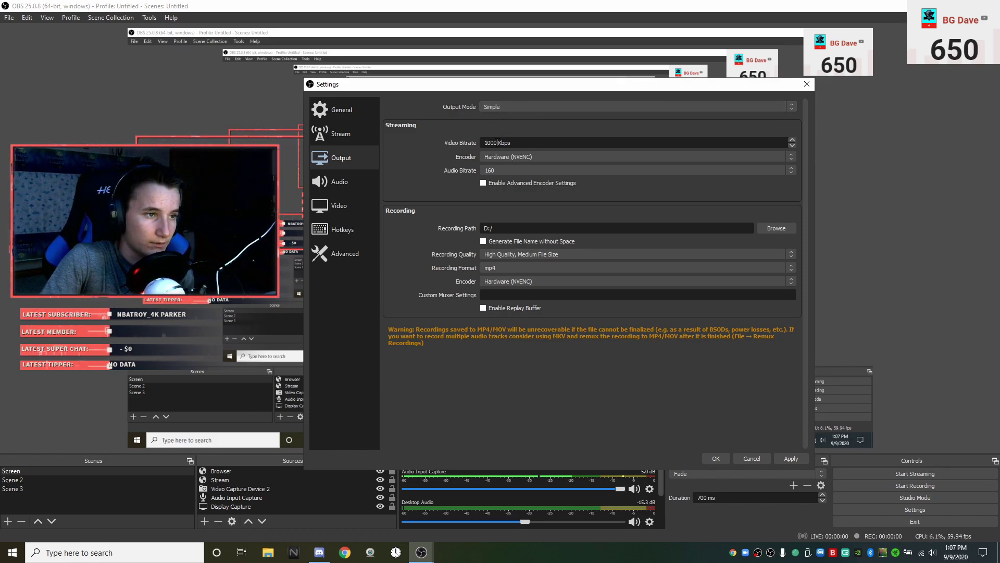
pyautogui.press('BackSpace')
pyautogui.write('125000')
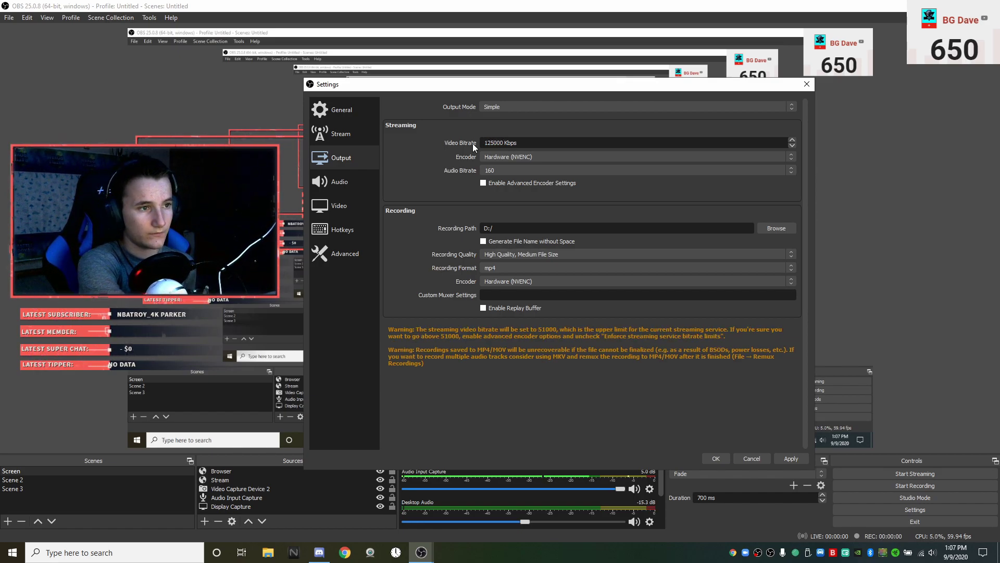
pyautogui.press('BackSpace')
pyautogui.click(496, 229)
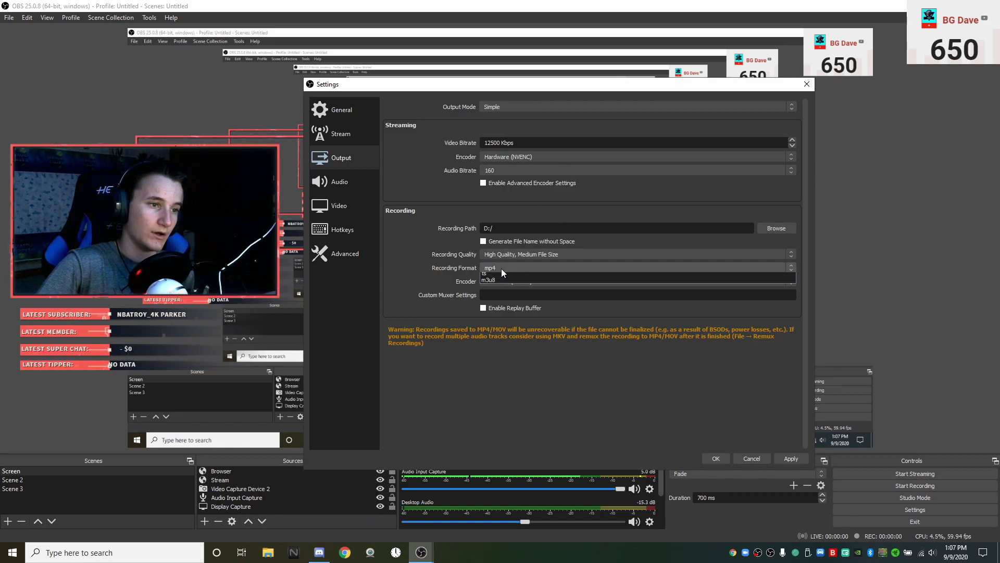
# Confirm mp4 recording format and Hardware (NVENC) encoder, and review the recording quality choices
pyautogui.click(501, 267)
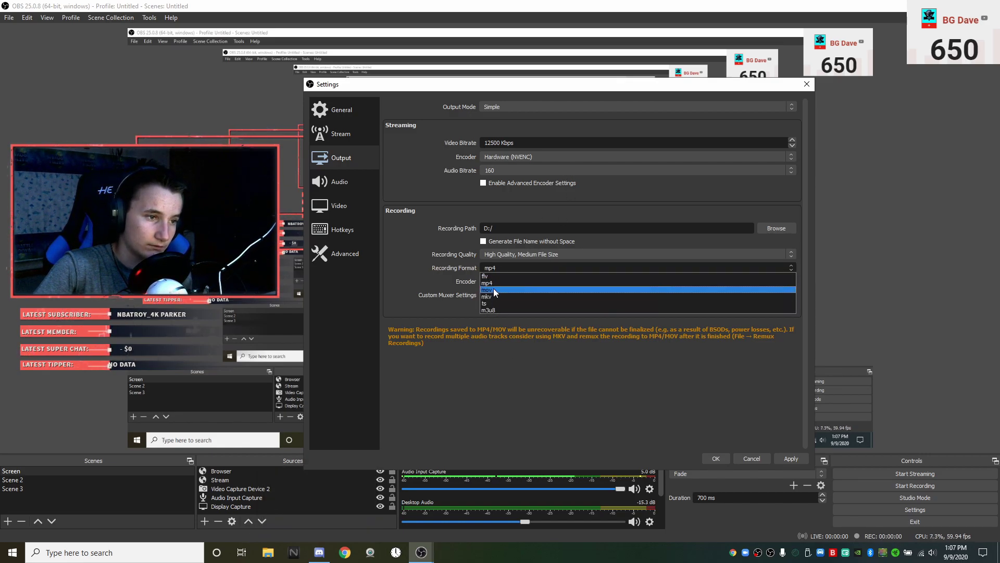
pyautogui.click(497, 283)
pyautogui.click(514, 254)
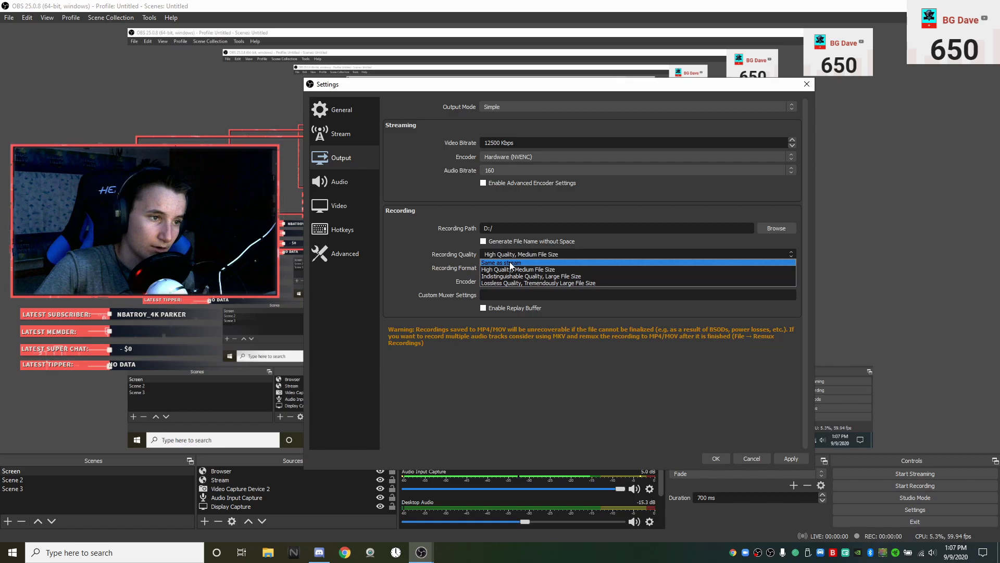
pyautogui.click(512, 254)
pyautogui.click(511, 267)
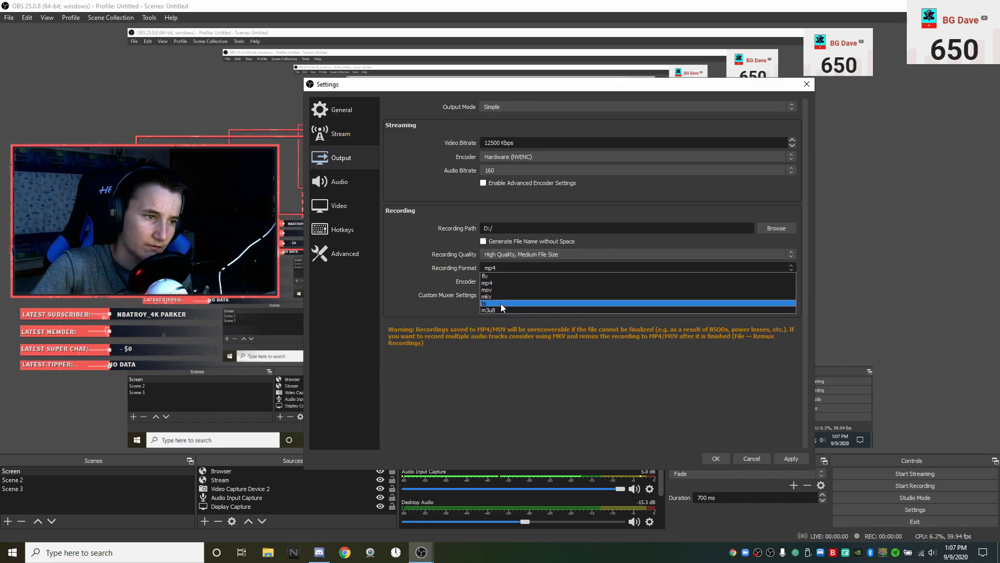
pyautogui.click(508, 266)
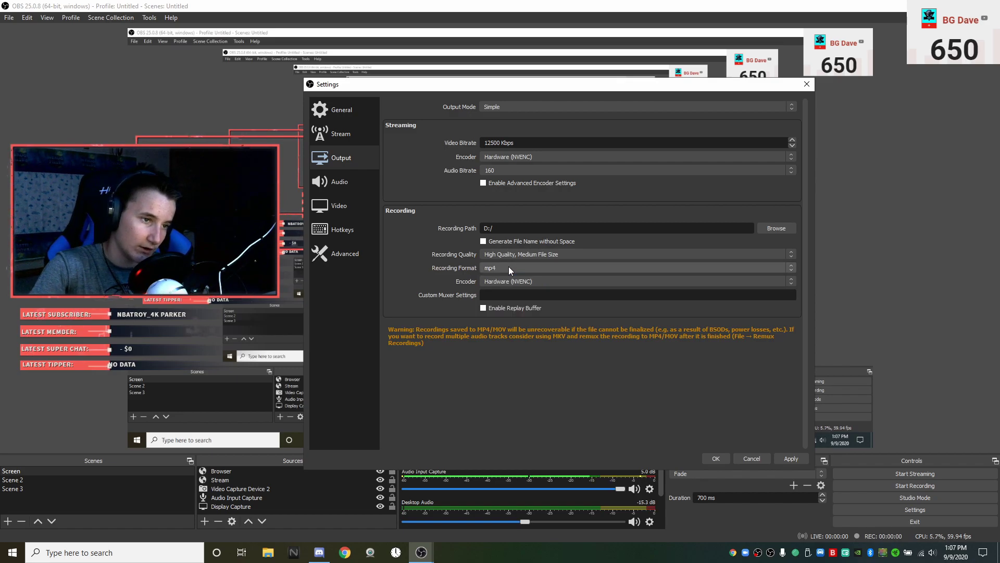
pyautogui.click(532, 282)
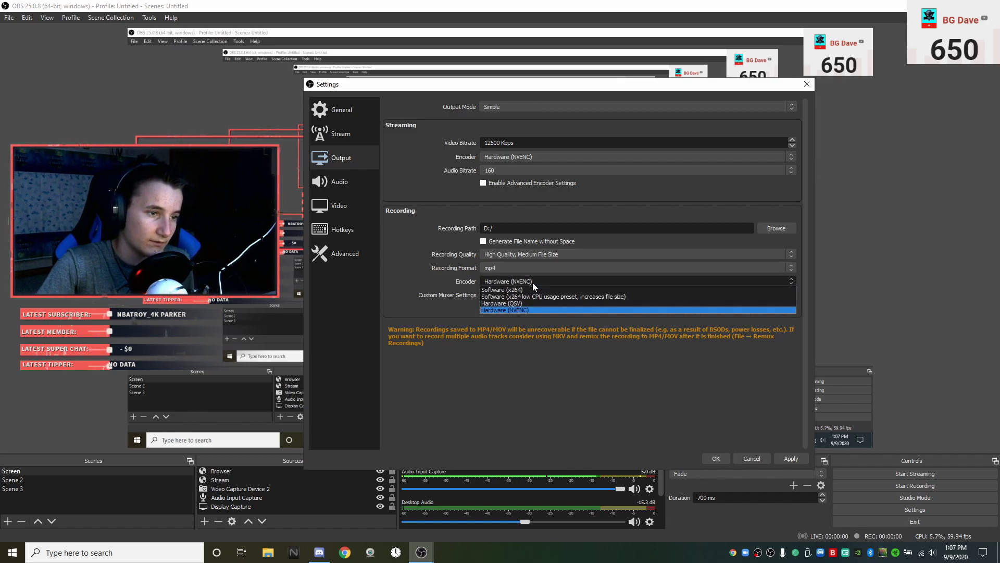
pyautogui.click(521, 312)
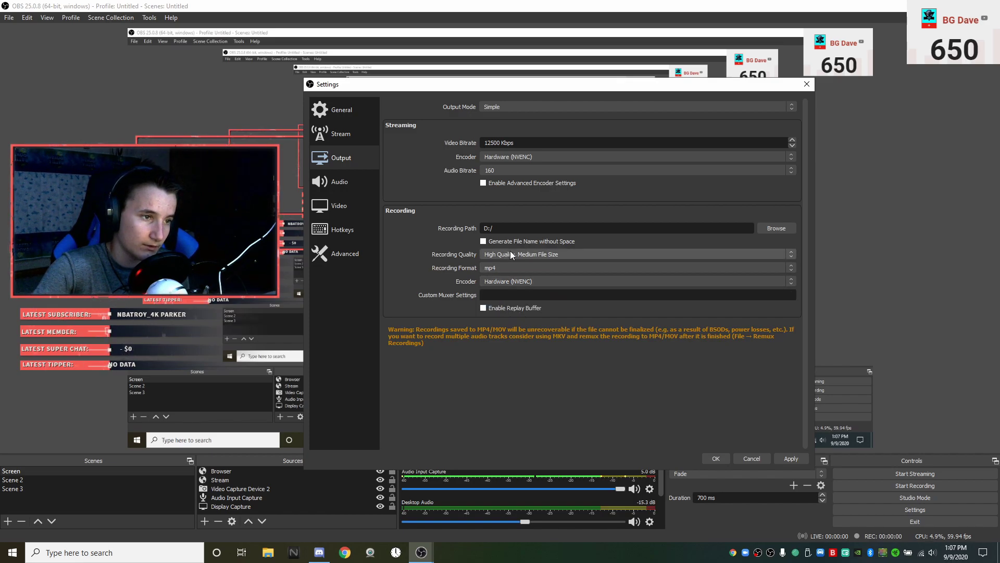
pyautogui.click(530, 252)
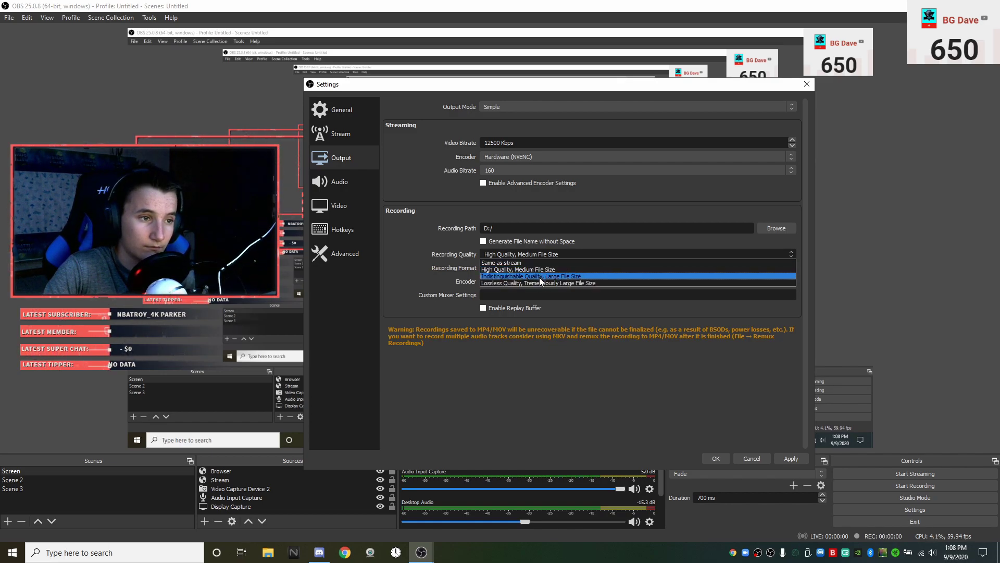
# Set recording quality to Indistinguishable Quality, Large File Size, apply, and switch to Advanced output mode
pyautogui.click(540, 278)
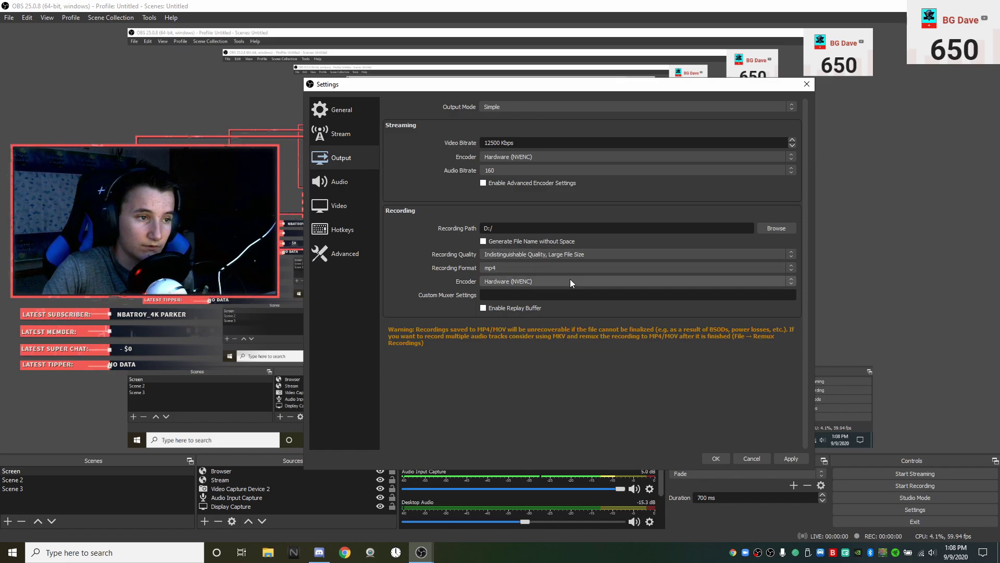
pyautogui.click(790, 461)
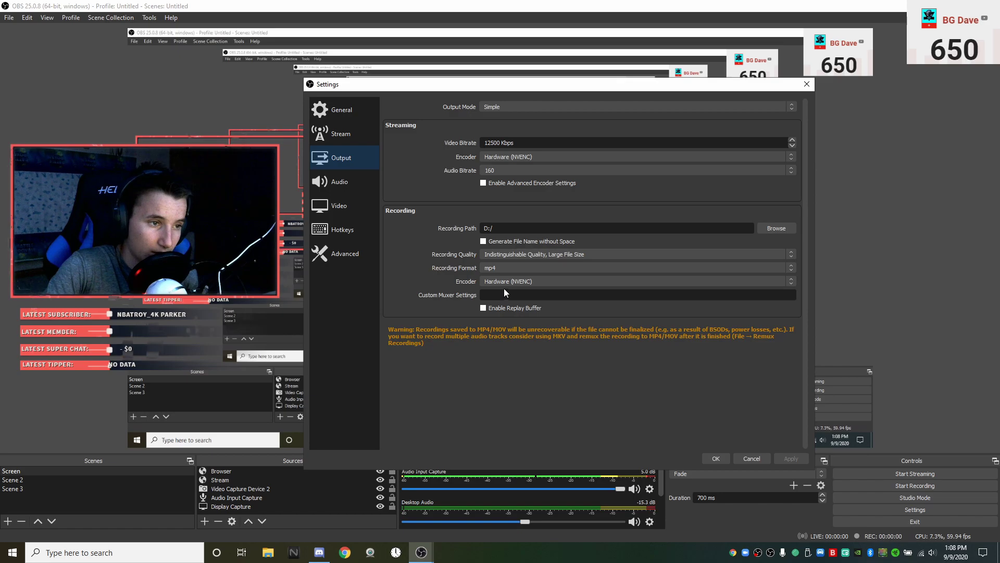
pyautogui.click(517, 101)
pyautogui.click(512, 122)
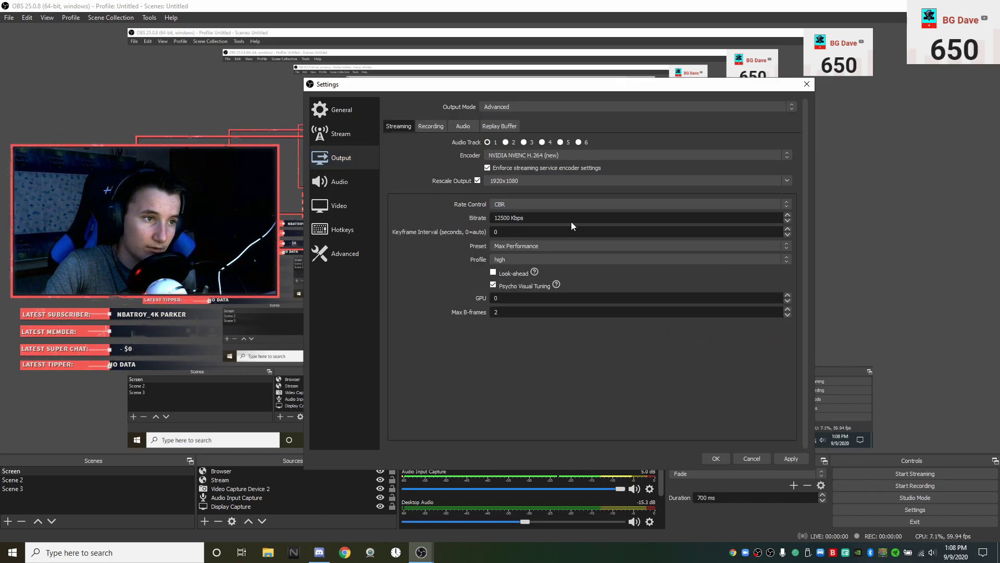
# Toggle Output Mode between Simple and Advanced, finishing on Advanced
pyautogui.click(509, 105)
pyautogui.click(508, 113)
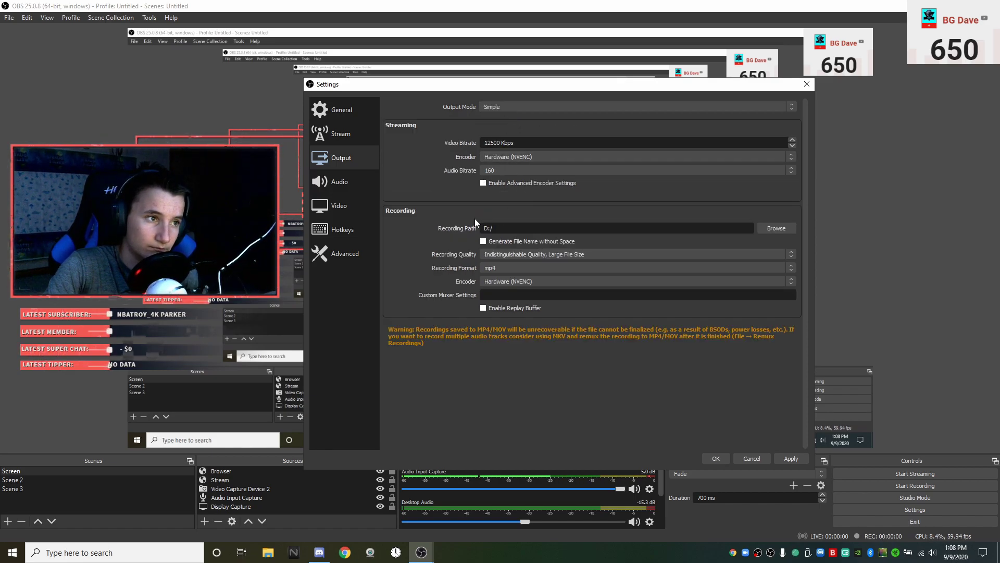
pyautogui.click(493, 107)
pyautogui.click(496, 121)
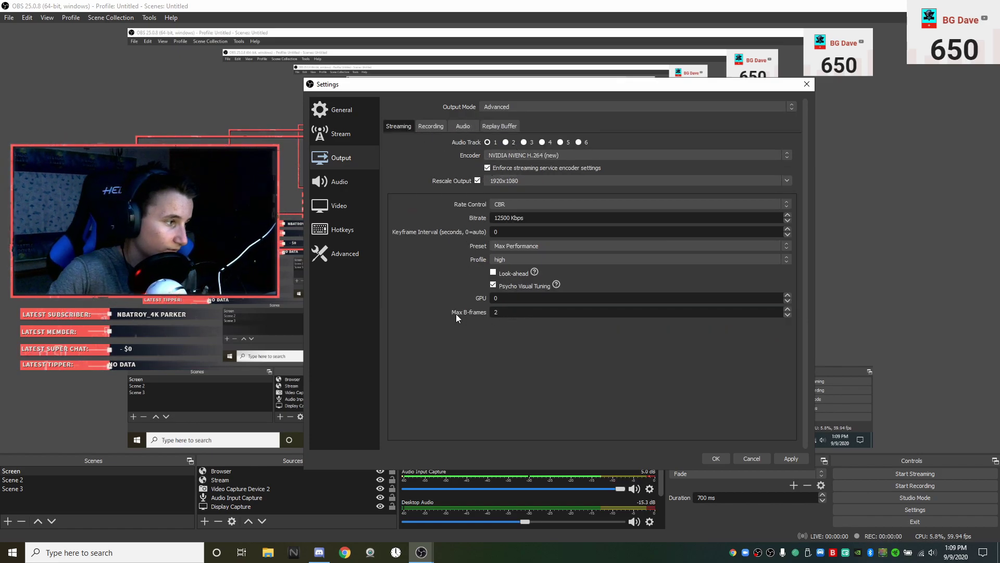
pyautogui.click(517, 108)
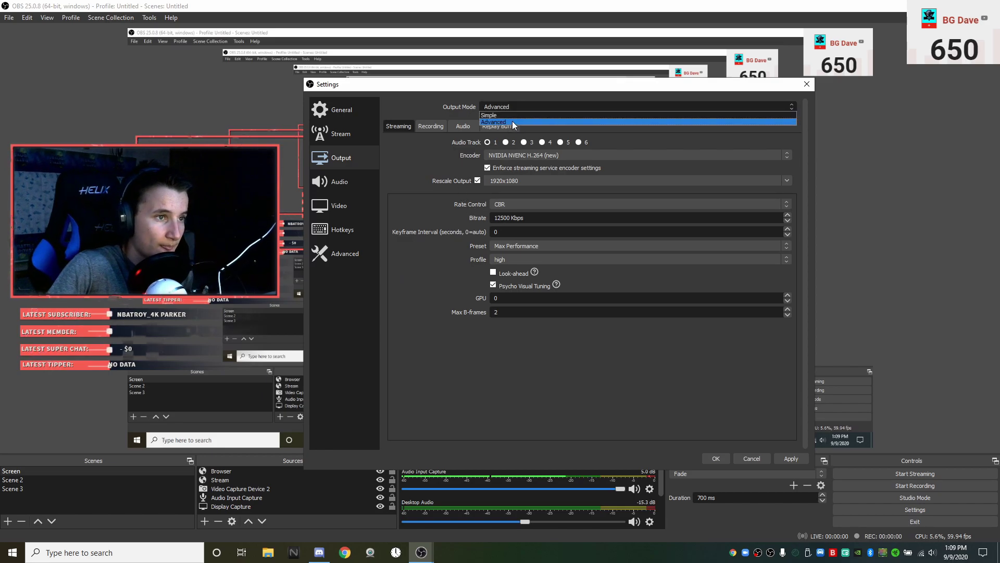
pyautogui.click(514, 114)
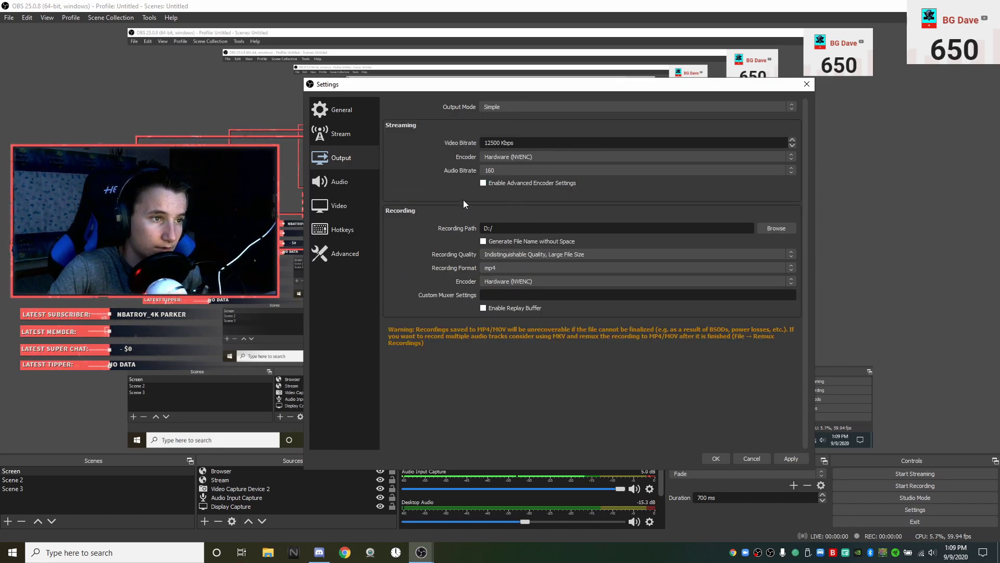
pyautogui.click(501, 108)
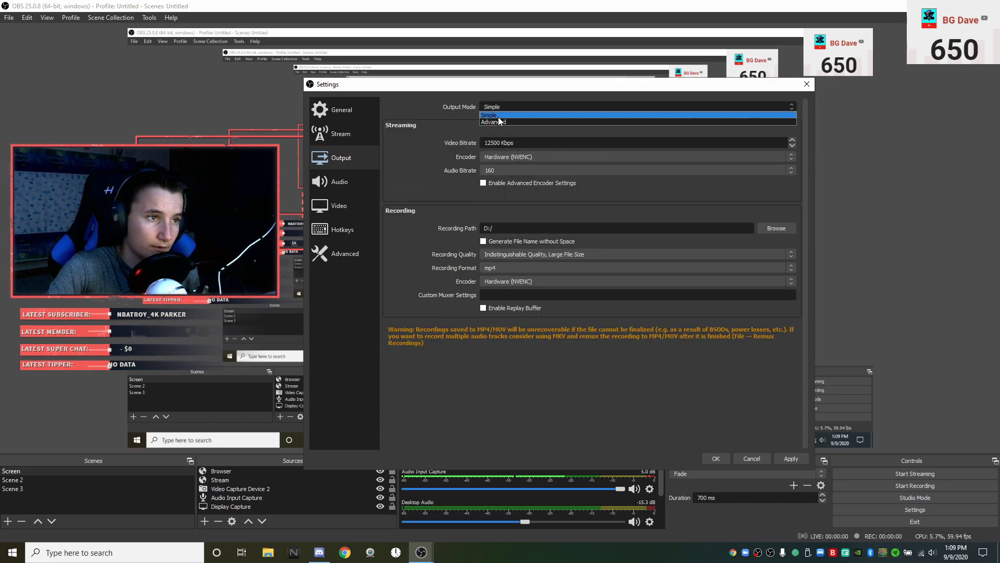
pyautogui.click(498, 118)
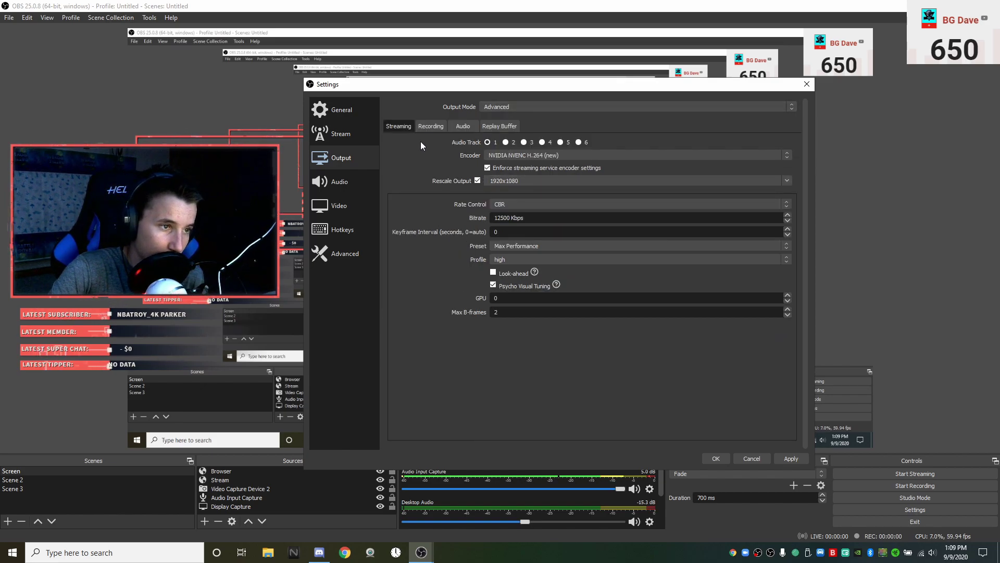
# In advanced recording settings, keep Standard type, mp4 format and the NVIDIA NVENC H.264 encoder
pyautogui.click(432, 127)
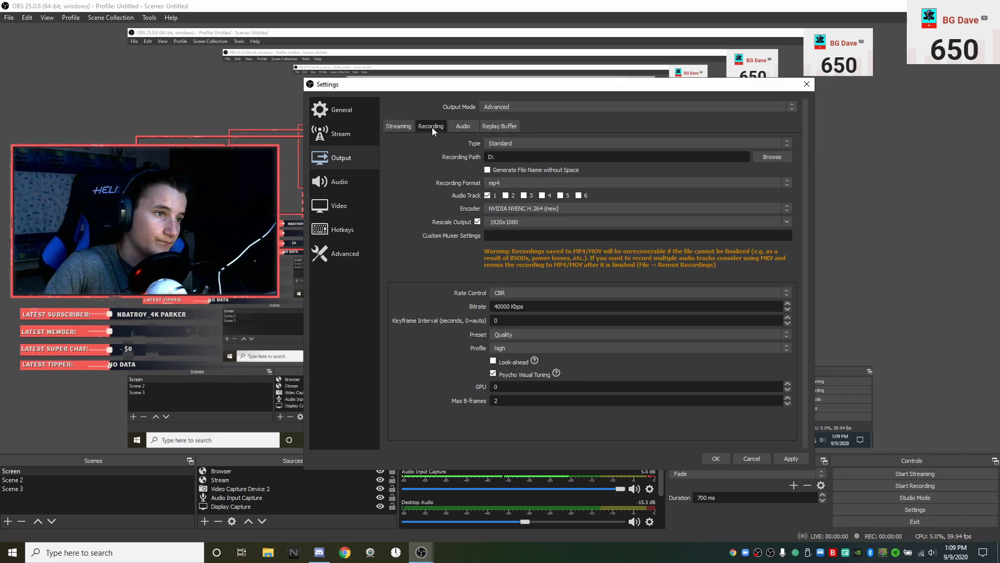
pyautogui.click(515, 143)
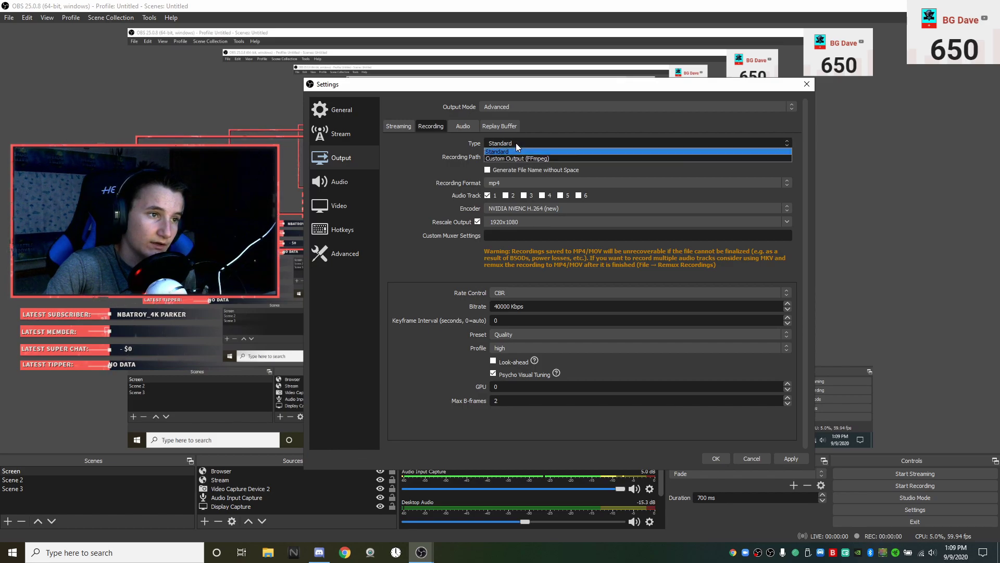
pyautogui.click(517, 141)
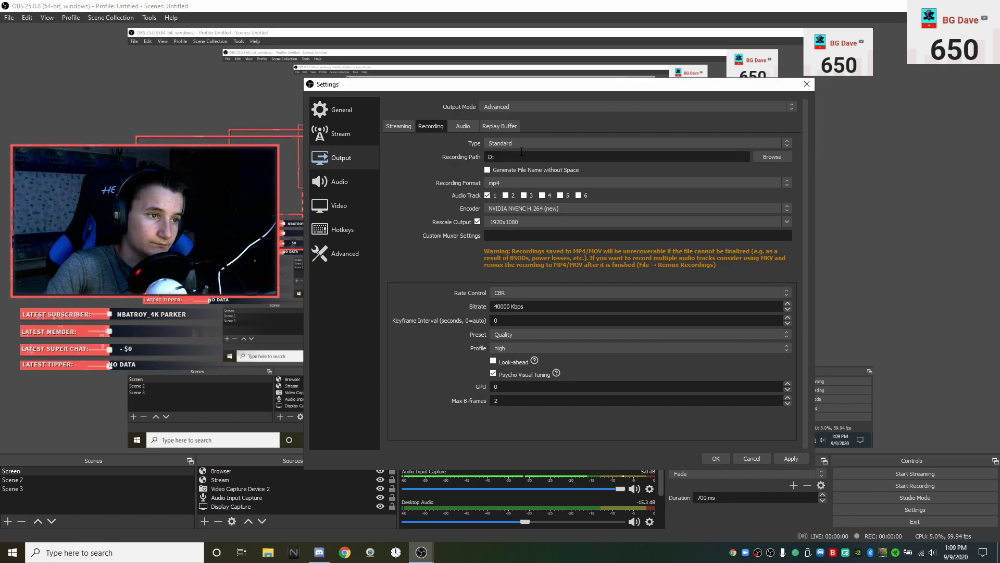
pyautogui.click(509, 180)
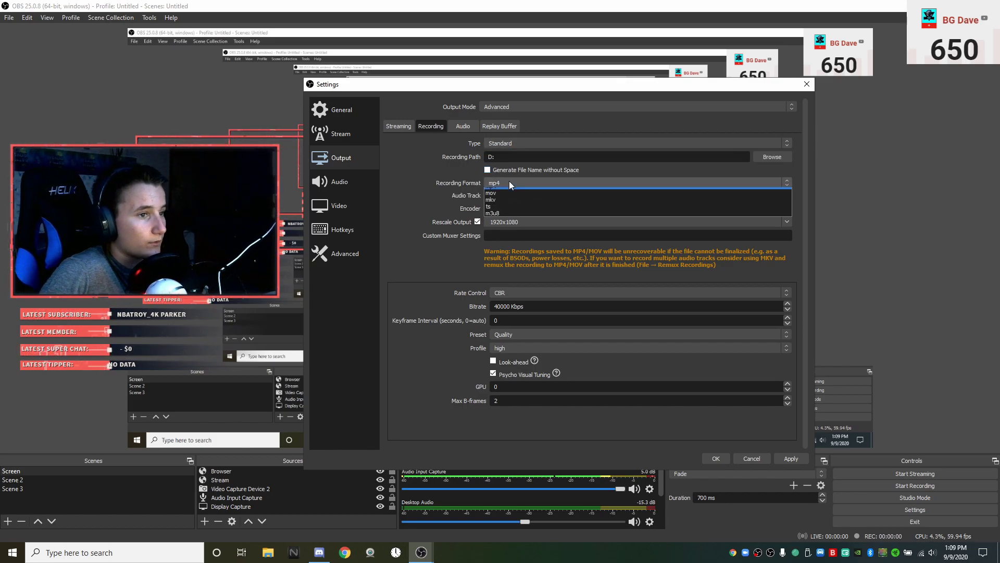
pyautogui.click(508, 180)
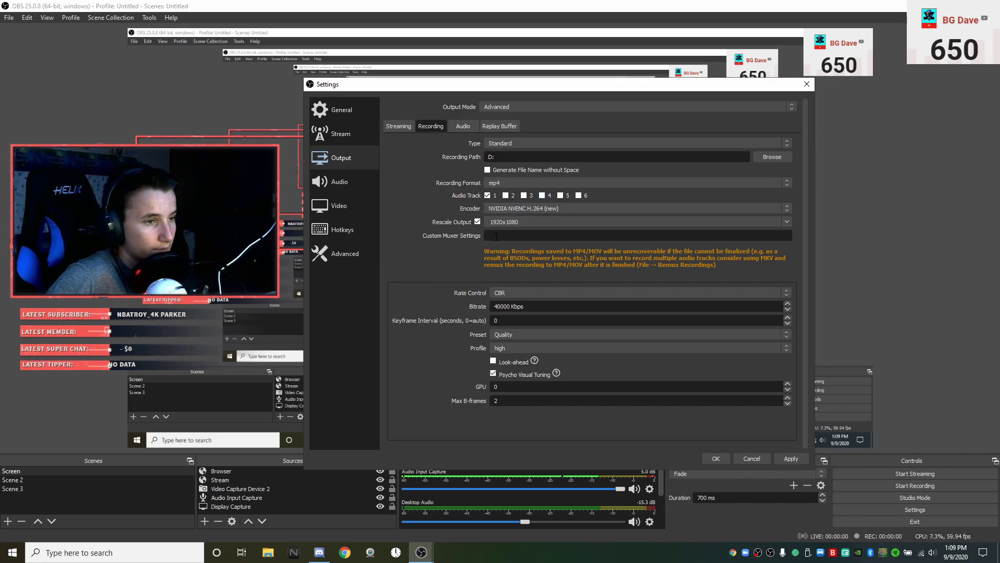
pyautogui.click(498, 209)
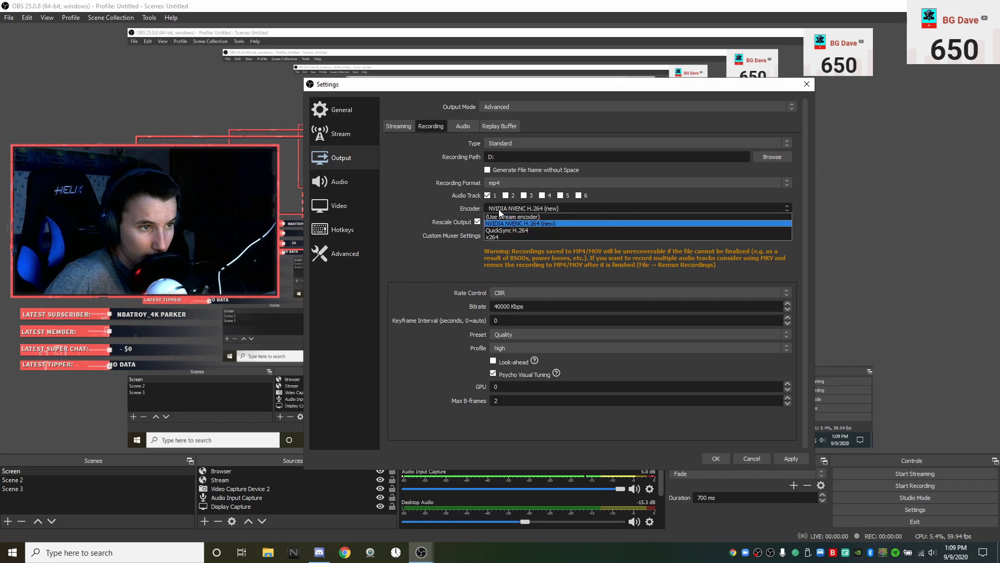
pyautogui.click(495, 209)
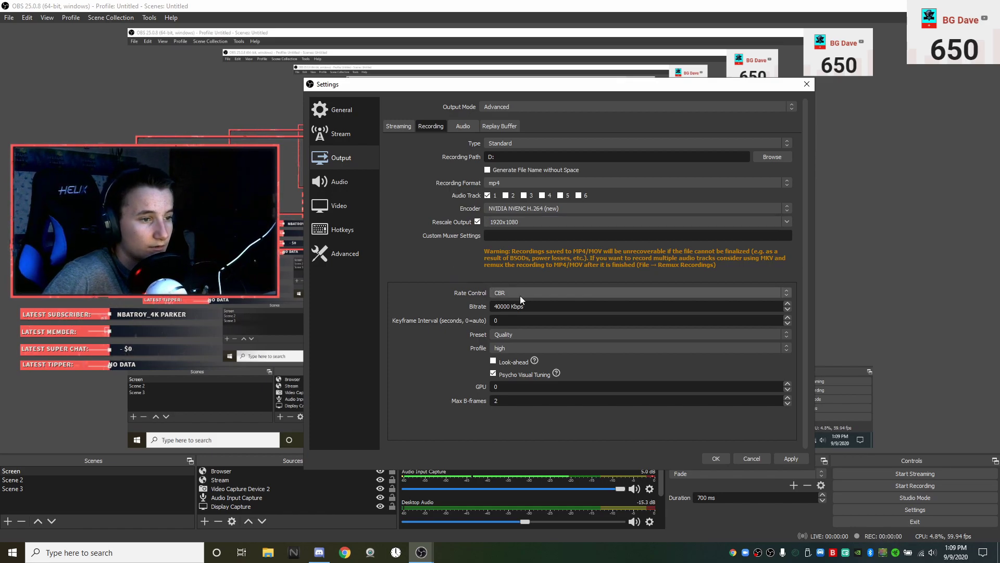
# Set the recording bitrate to 70000 Kbps and preset to Max Performance, keeping the high profile
pyautogui.click(561, 309)
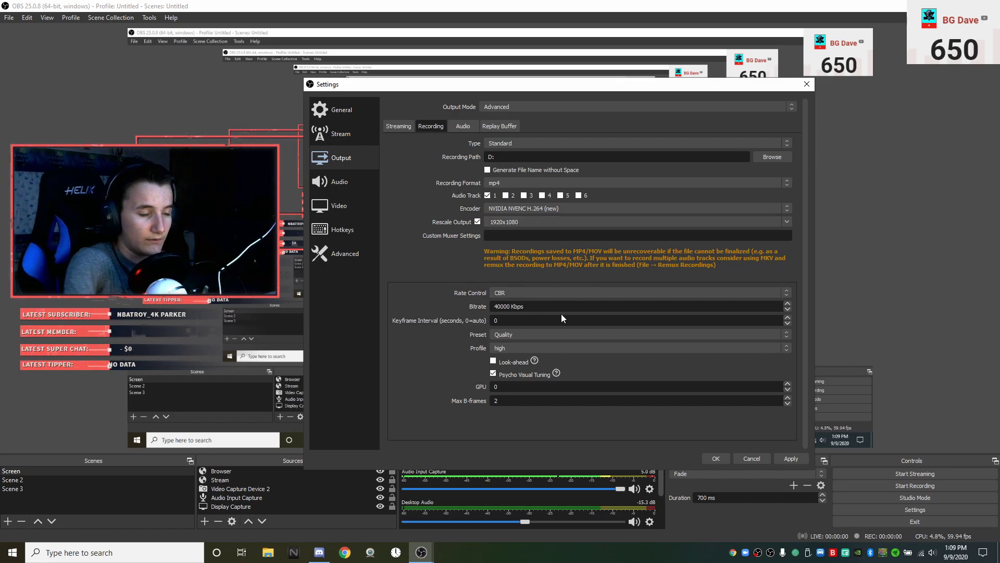
pyautogui.press('BackSpace')
pyautogui.press('BackSpace')
pyautogui.press('BackSpace')
pyautogui.press('BackSpace')
pyautogui.press('BackSpace')
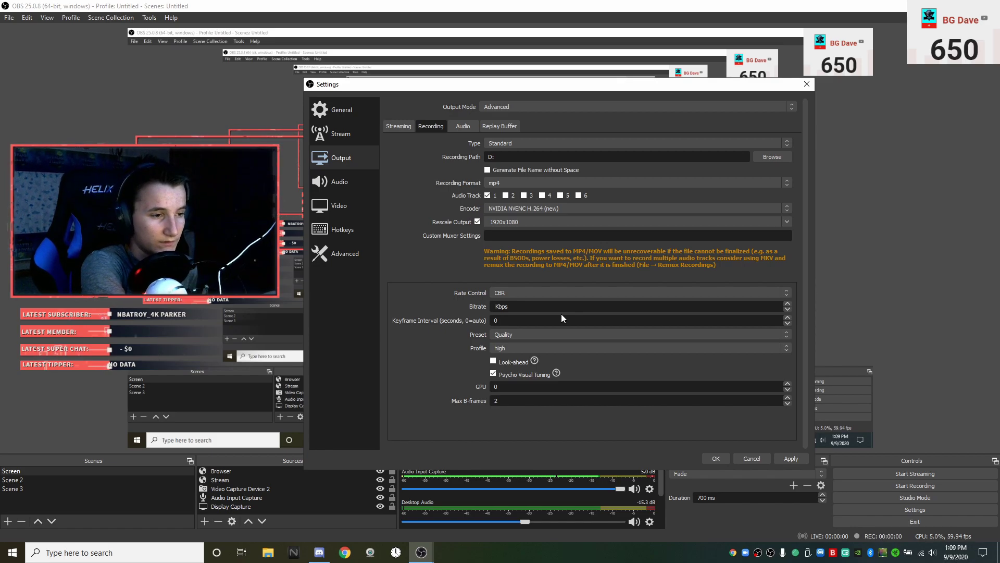
pyautogui.write('70000')
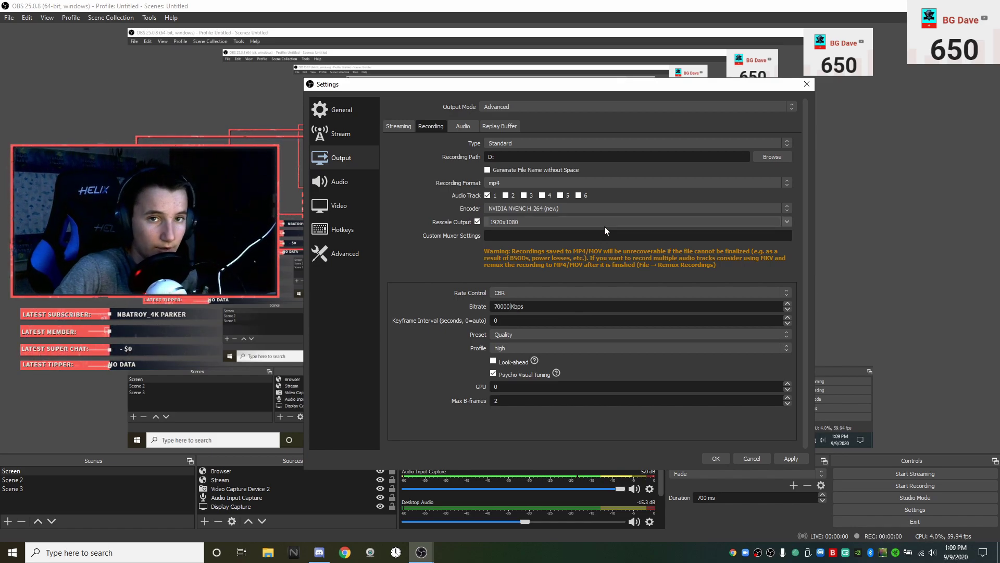
pyautogui.click(508, 332)
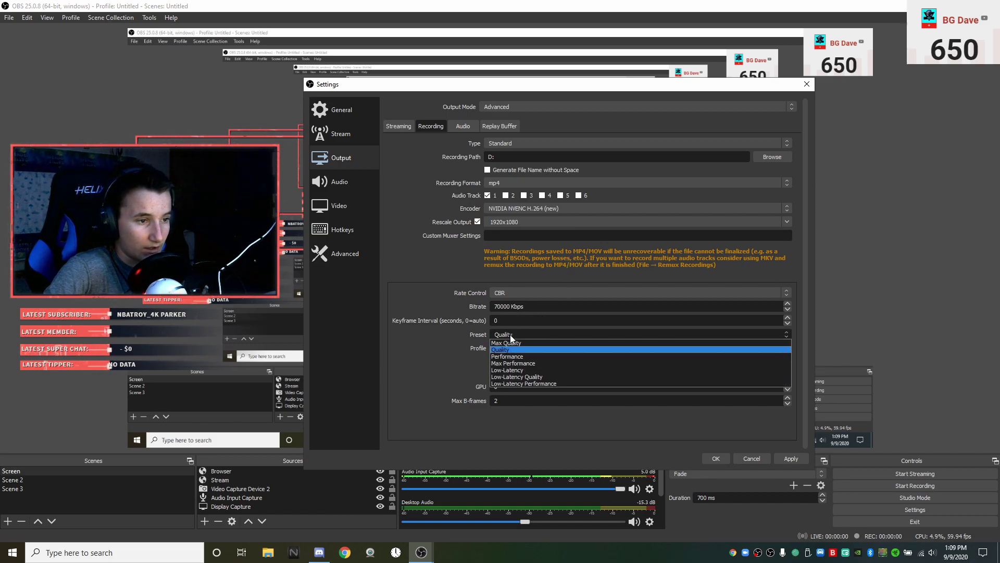
pyautogui.click(512, 362)
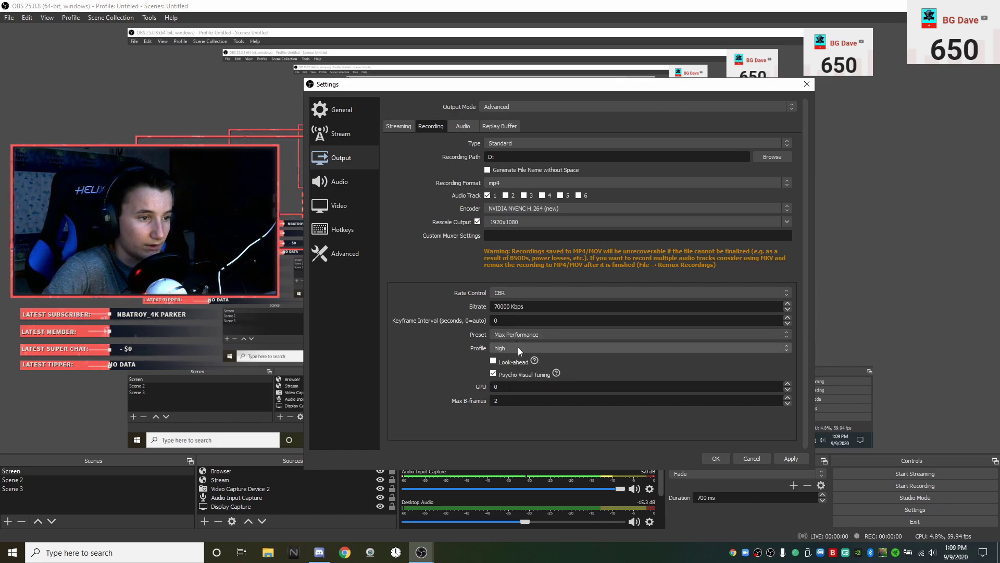
pyautogui.click(518, 348)
pyautogui.click(518, 347)
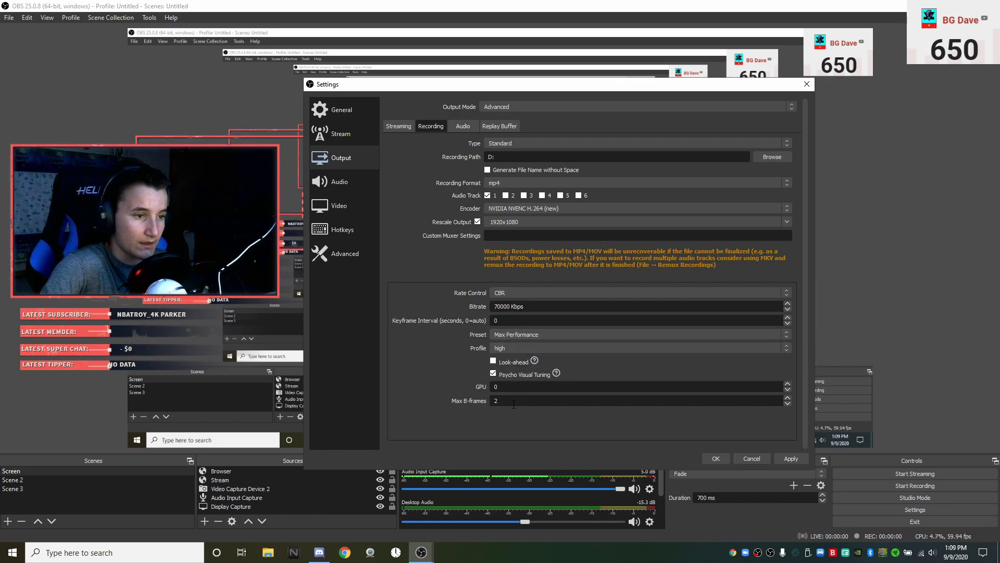
pyautogui.click(472, 124)
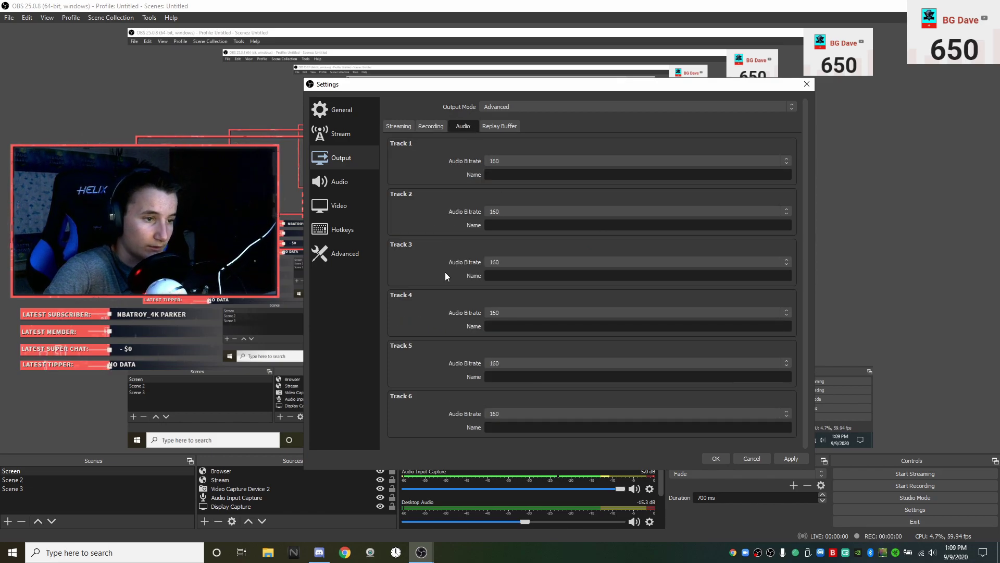
# Review the Replay Buffer and Recording settings, ending on the Streaming output tab
pyautogui.click(508, 126)
pyautogui.click(439, 128)
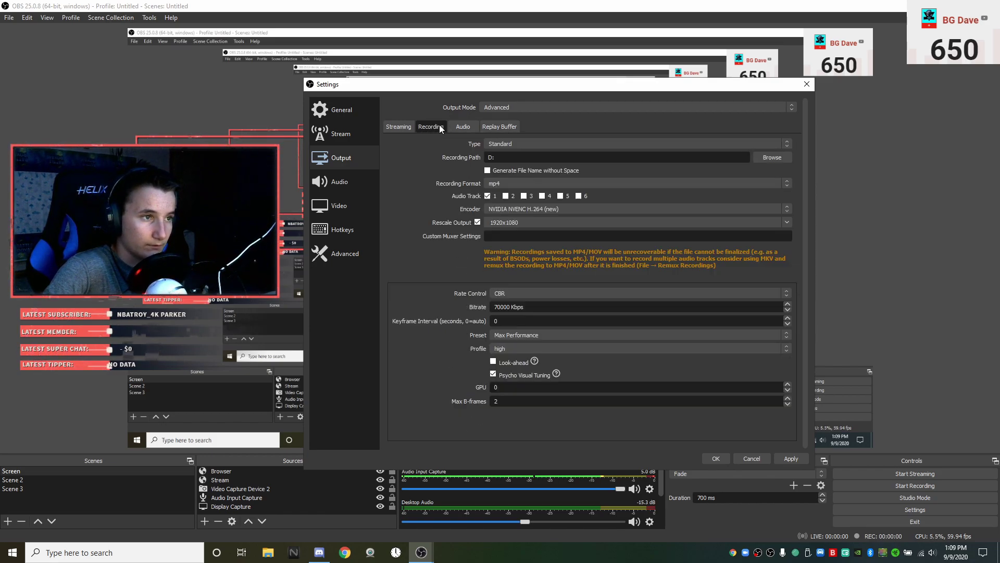
pyautogui.click(399, 126)
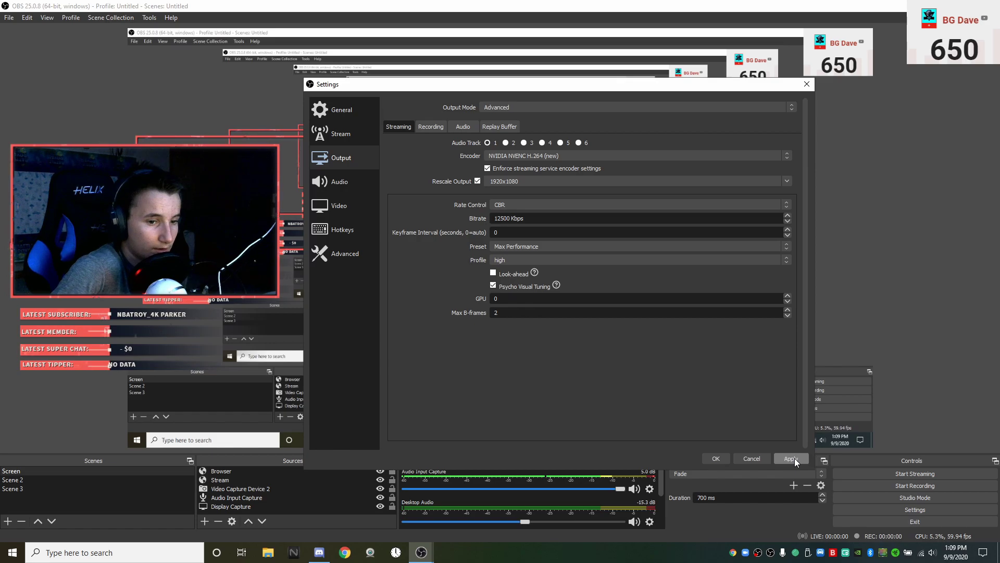